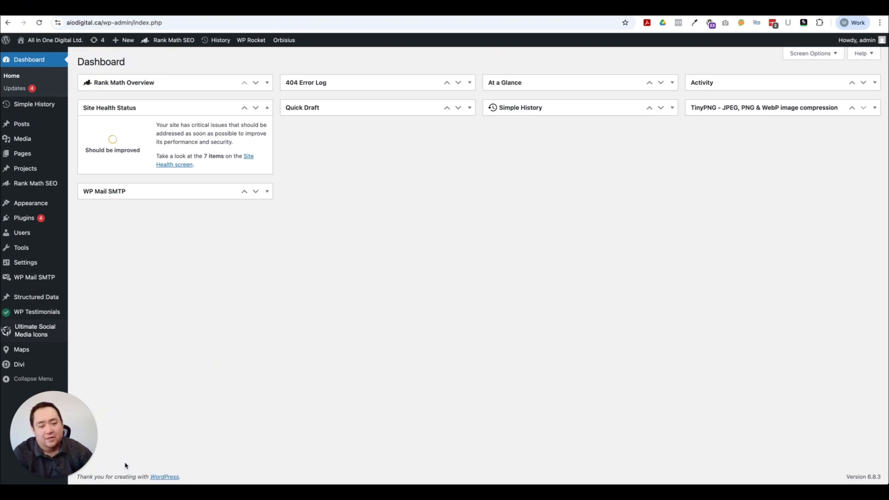
Step: Go to the Installed Plugins list in WordPress
{"action": "left_click_drag", "start_coordinate": [52, 426], "coordinate": [875, 450]}
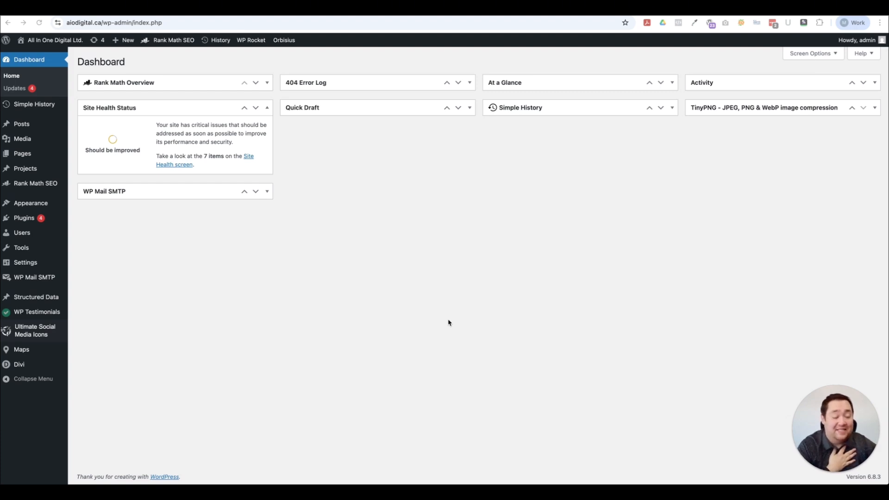
{"action": "right_click", "coordinate": [448, 323]}
{"action": "left_click", "coordinate": [378, 288]}
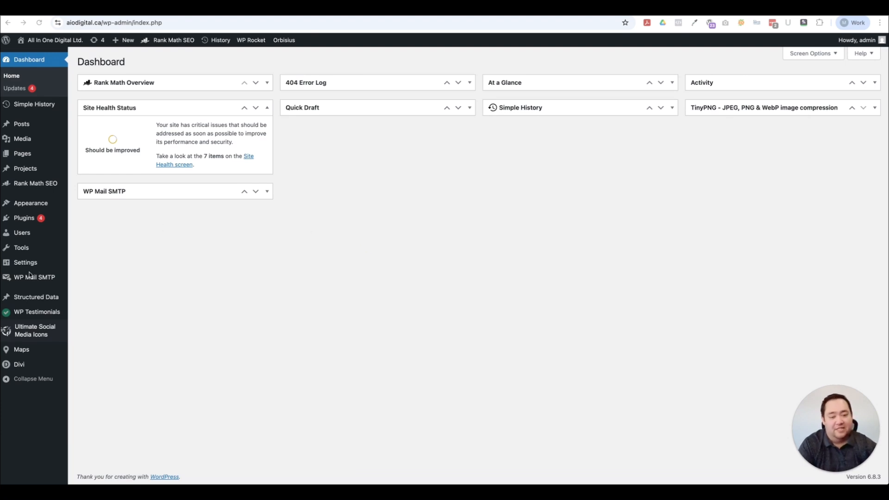
{"action": "mouse_move", "coordinate": [20, 280]}
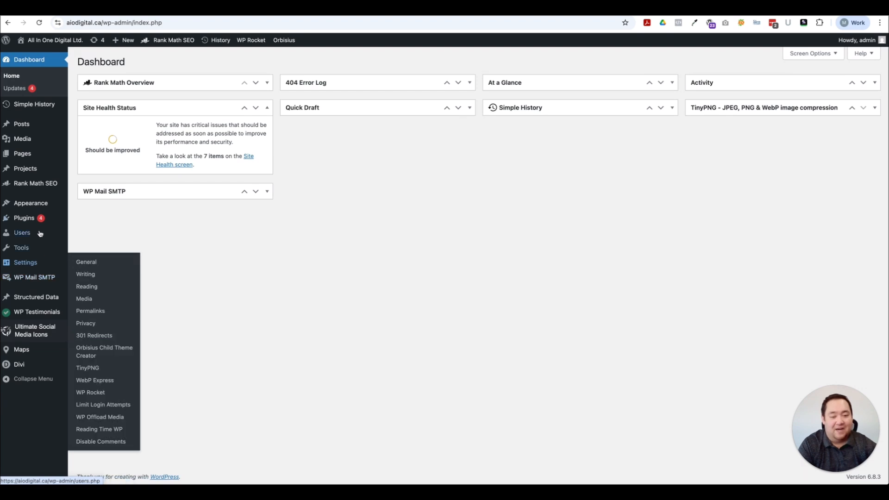
{"action": "mouse_move", "coordinate": [26, 221]}
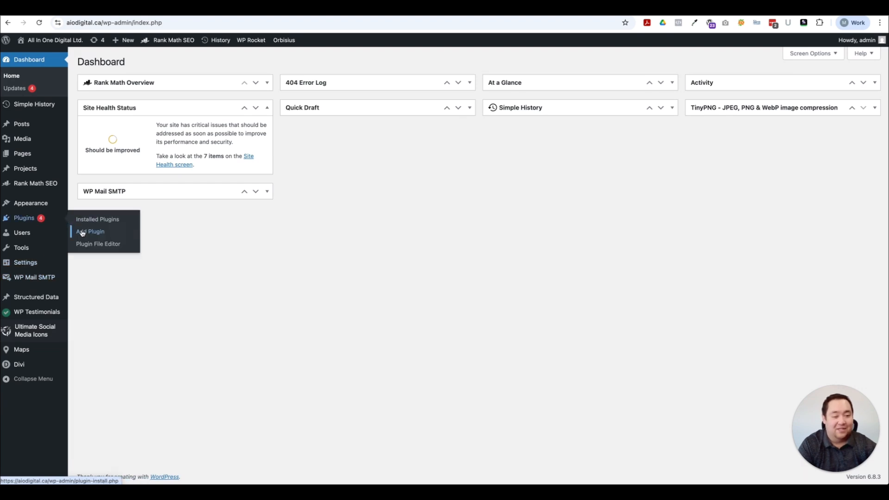
{"action": "left_click", "coordinate": [93, 219]}
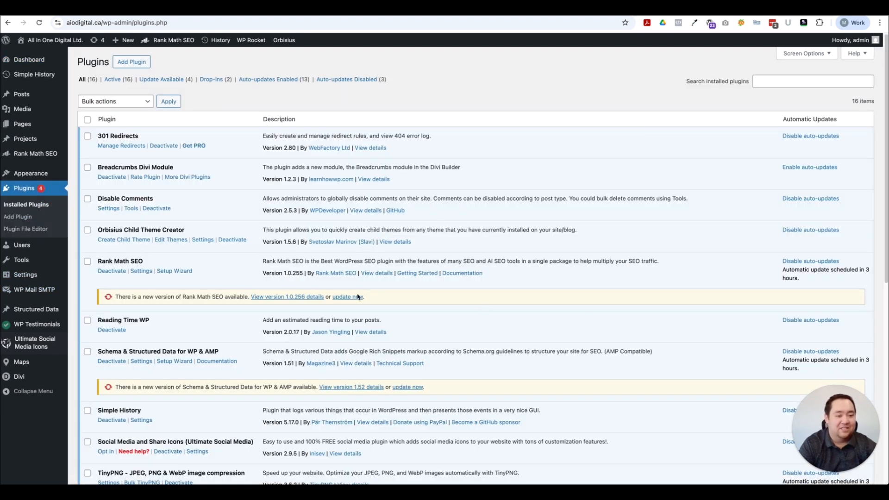
Step: Review the WP Mail SMTP 4.6.0 plugin details, then go to its Settings page
{"action": "scroll", "coordinate": [357, 297], "scroll_direction": "down", "scroll_amount": 5}
{"action": "scroll", "coordinate": [224, 295], "scroll_direction": "down", "scroll_amount": 4}
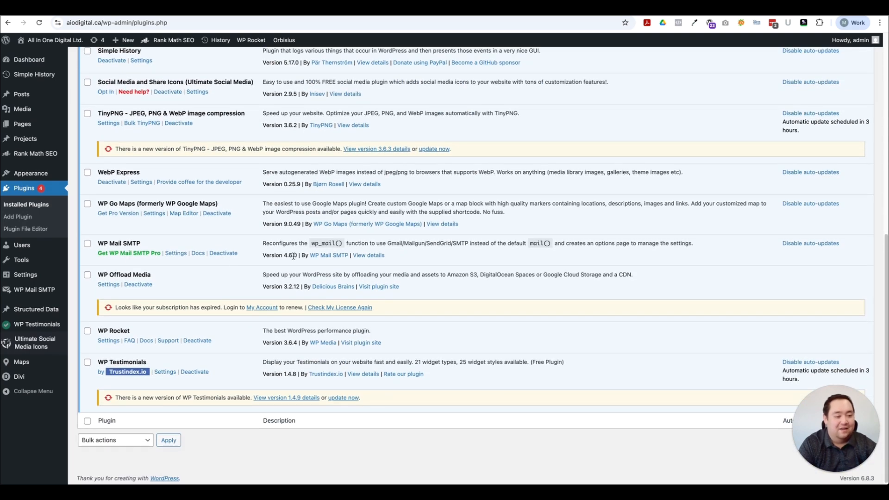
{"action": "left_click", "coordinate": [369, 256]}
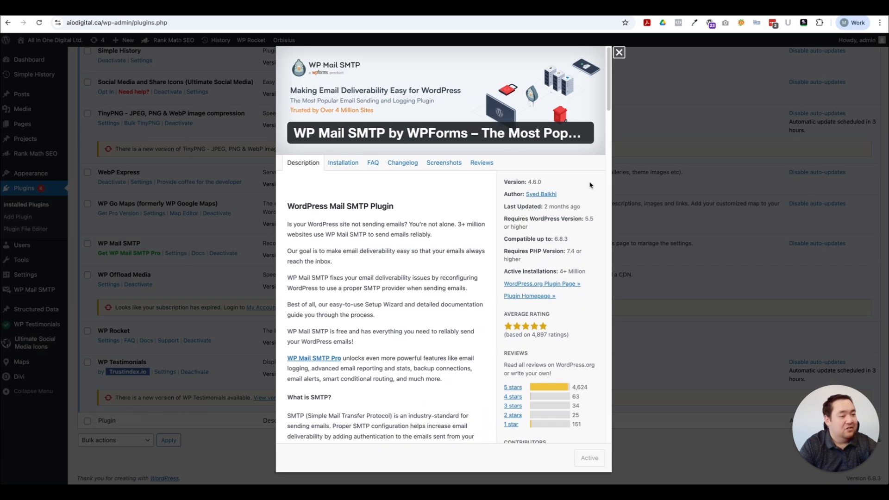
{"action": "scroll", "coordinate": [606, 62], "scroll_direction": "down", "scroll_amount": 1}
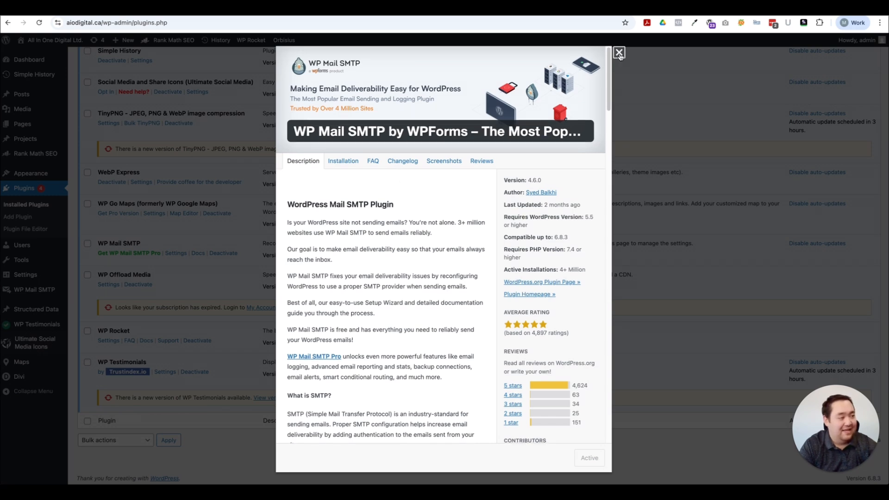
{"action": "left_click", "coordinate": [620, 53]}
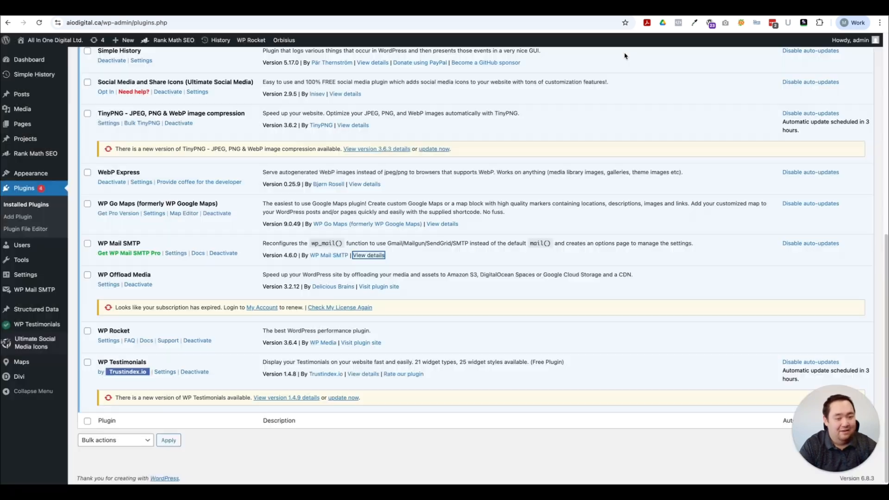
{"action": "left_click", "coordinate": [175, 254]}
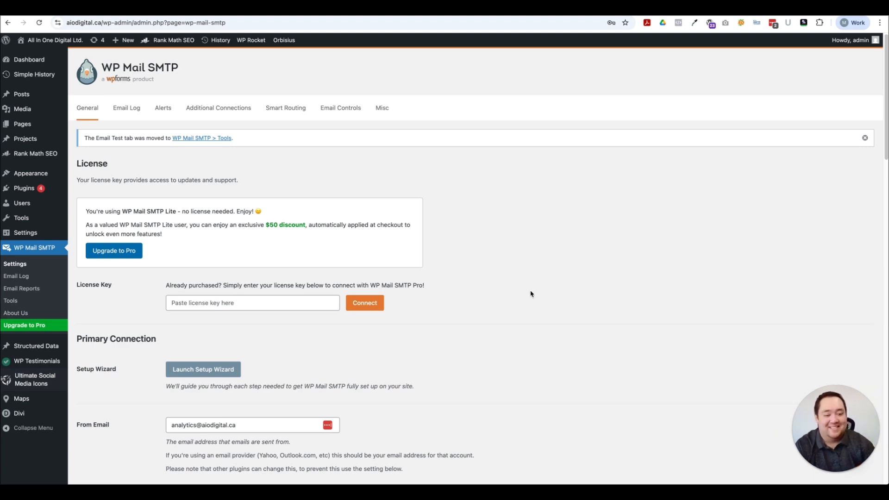
Step: Highlight the From Email address and toggle Force From Email on, then back off
{"action": "scroll", "coordinate": [491, 334], "scroll_direction": "down", "scroll_amount": 3}
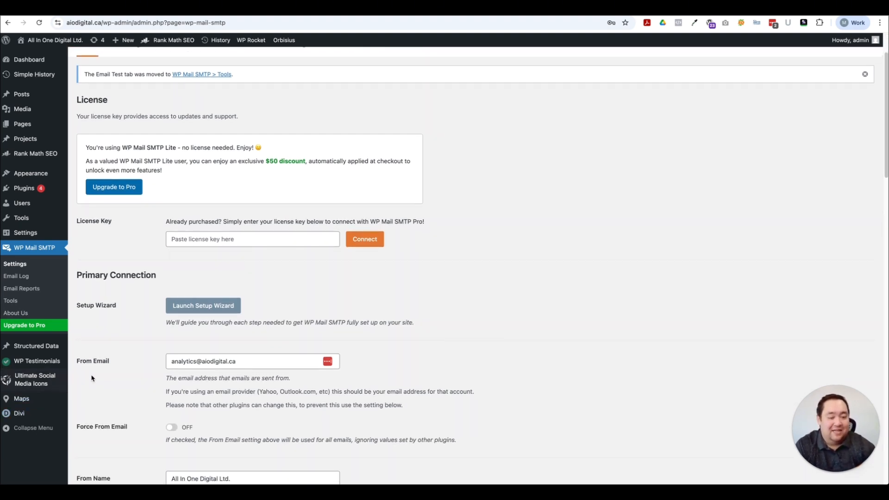
{"action": "scroll", "coordinate": [98, 382], "scroll_direction": "down", "scroll_amount": 2}
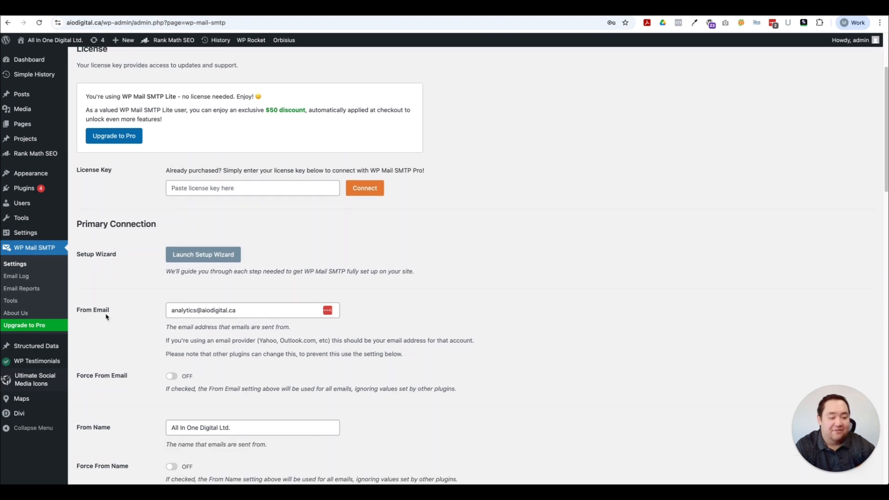
{"action": "left_click_drag", "start_coordinate": [171, 311], "coordinate": [260, 310]}
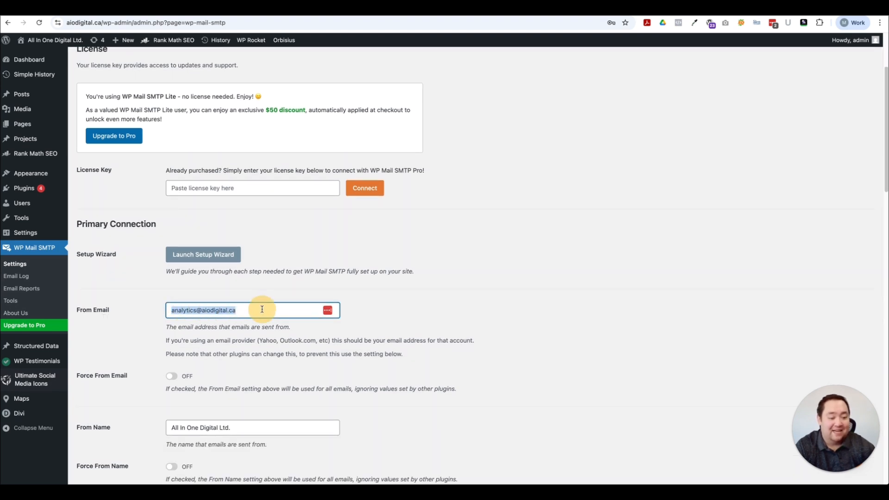
{"action": "left_click", "coordinate": [137, 326]}
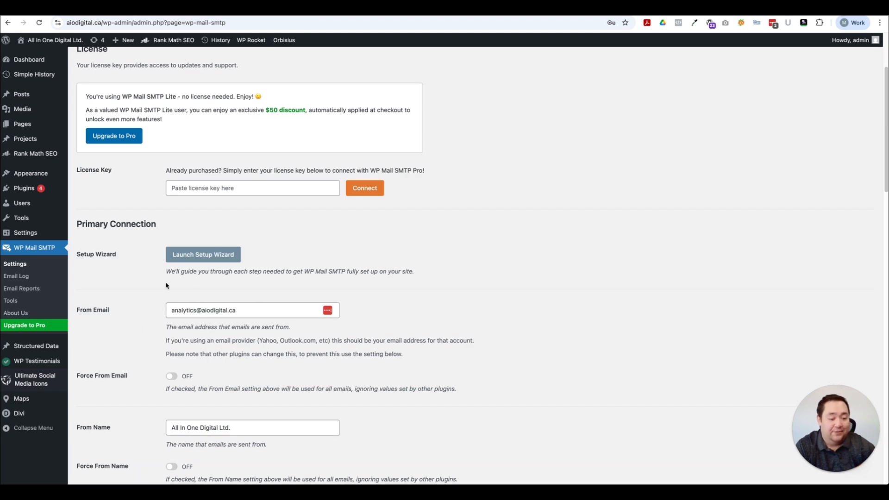
{"action": "scroll", "coordinate": [140, 359], "scroll_direction": "down", "scroll_amount": 2}
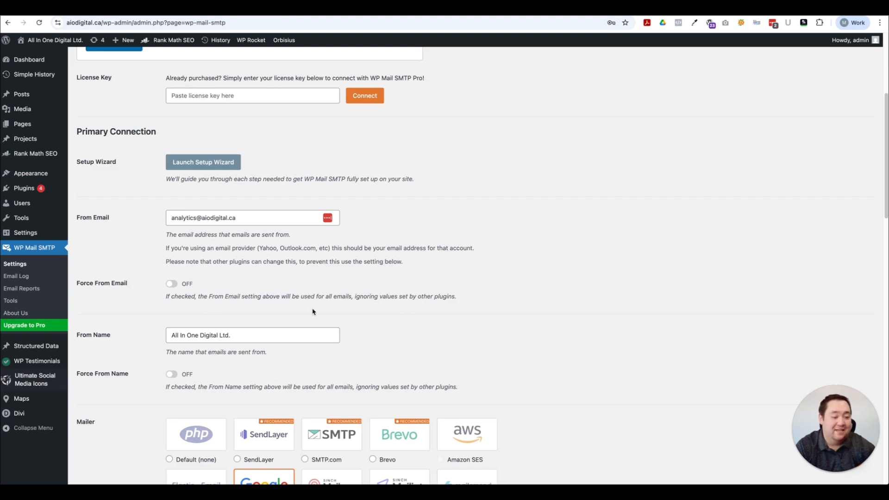
{"action": "left_click", "coordinate": [171, 287]}
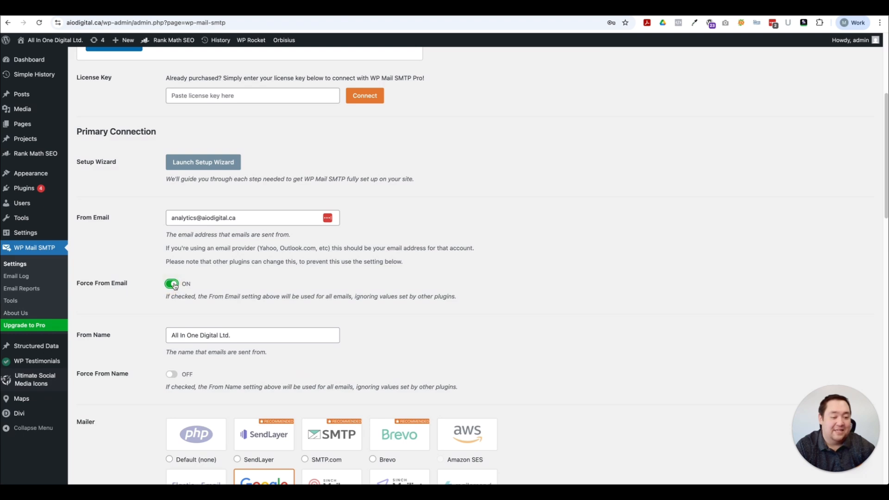
{"action": "left_click", "coordinate": [171, 286]}
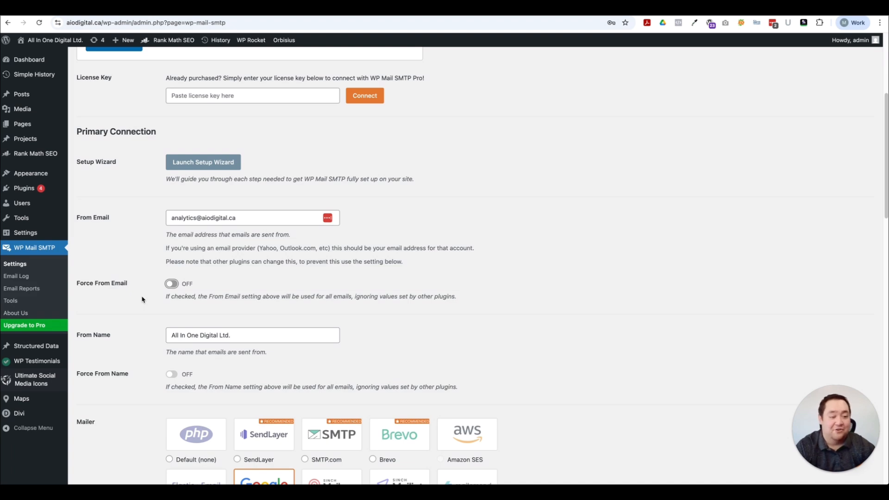
Step: Switch the mailer from Google / Gmail to Default (none)
{"action": "scroll", "coordinate": [143, 300], "scroll_direction": "down", "scroll_amount": 1}
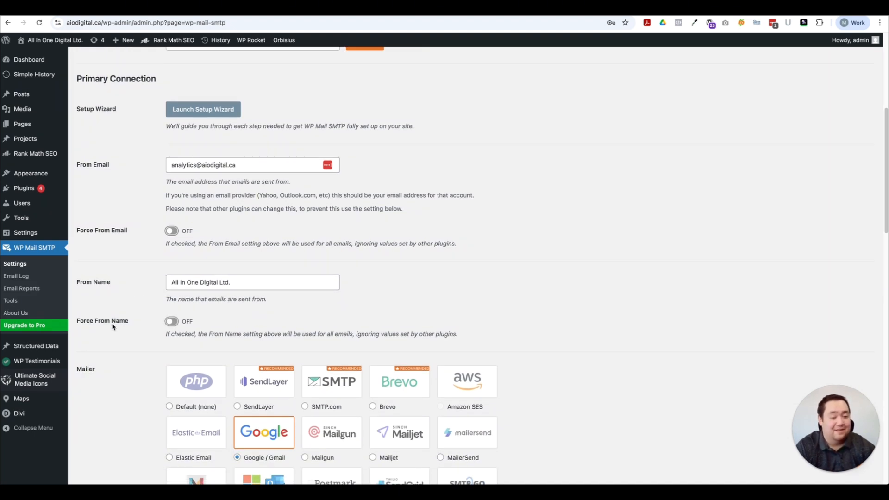
{"action": "scroll", "coordinate": [150, 299], "scroll_direction": "down", "scroll_amount": 1}
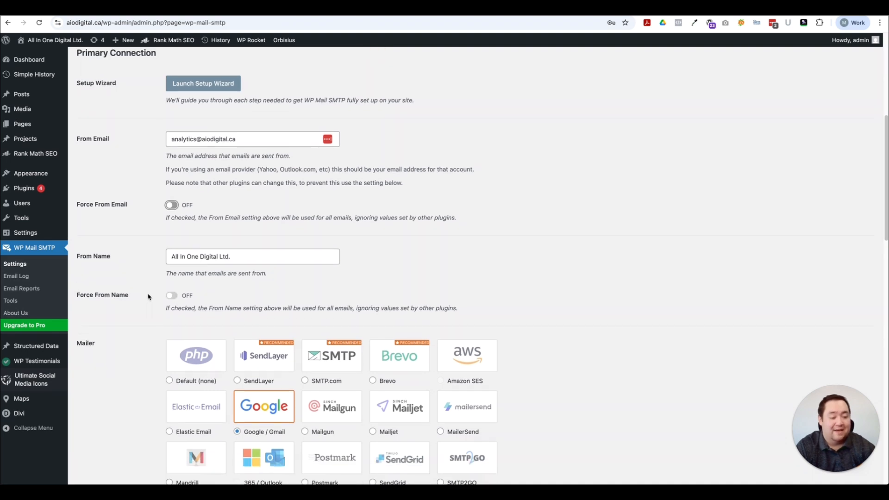
{"action": "left_click", "coordinate": [195, 358]}
{"action": "scroll", "coordinate": [125, 323], "scroll_direction": "down", "scroll_amount": 3}
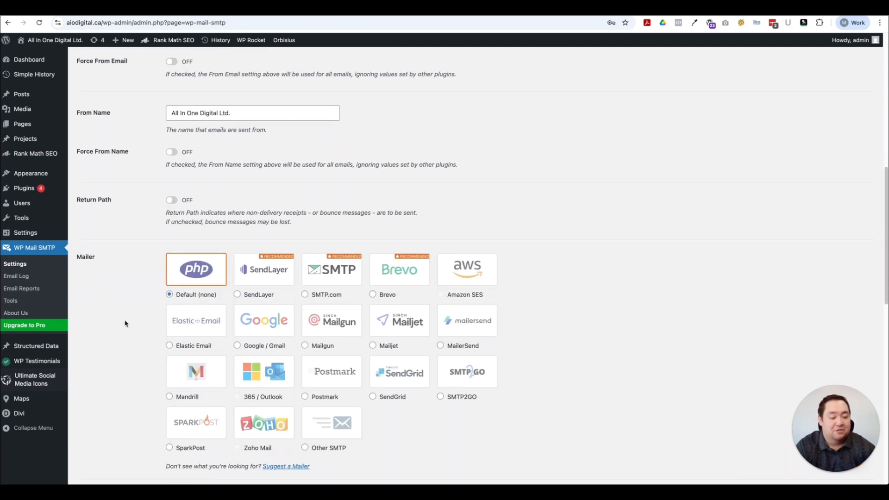
{"action": "left_click", "coordinate": [186, 278]}
{"action": "scroll", "coordinate": [131, 289], "scroll_direction": "down", "scroll_amount": 1}
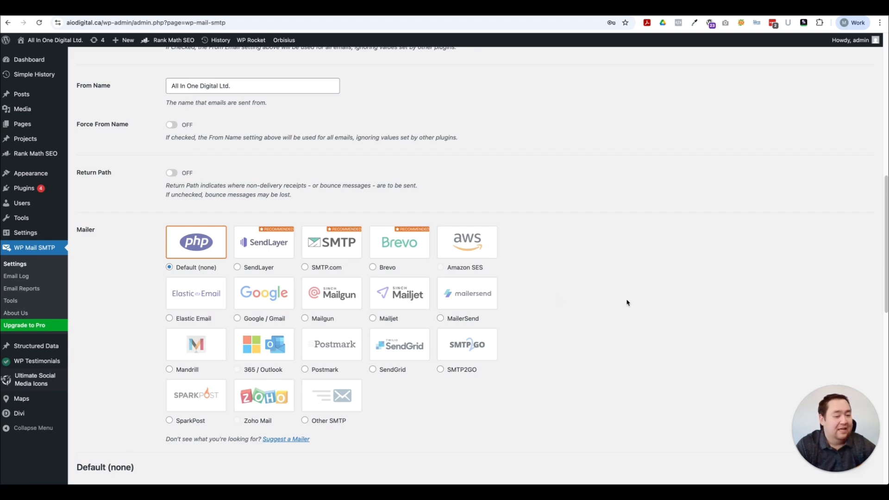
{"action": "scroll", "coordinate": [616, 296], "scroll_direction": "down", "scroll_amount": 1}
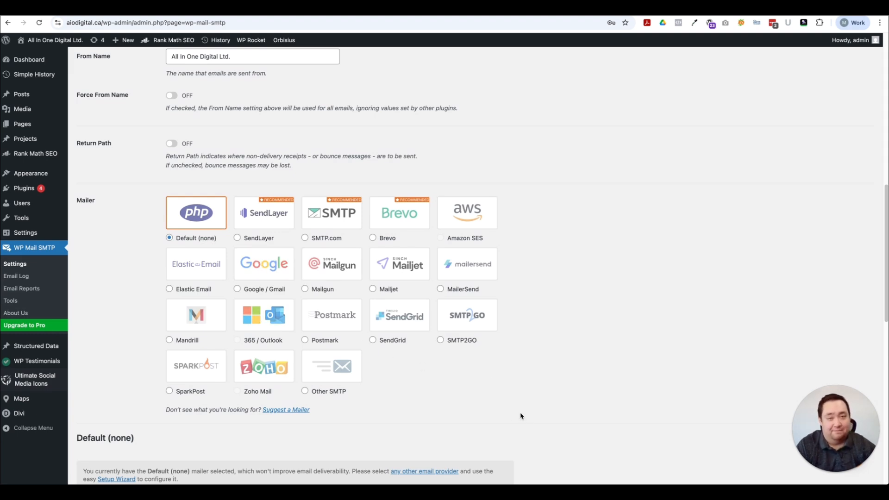
Step: Pick Google / Gmail as the mailer and review its Client ID, Client Secret and redirect URI fields
{"action": "left_click", "coordinate": [245, 262]}
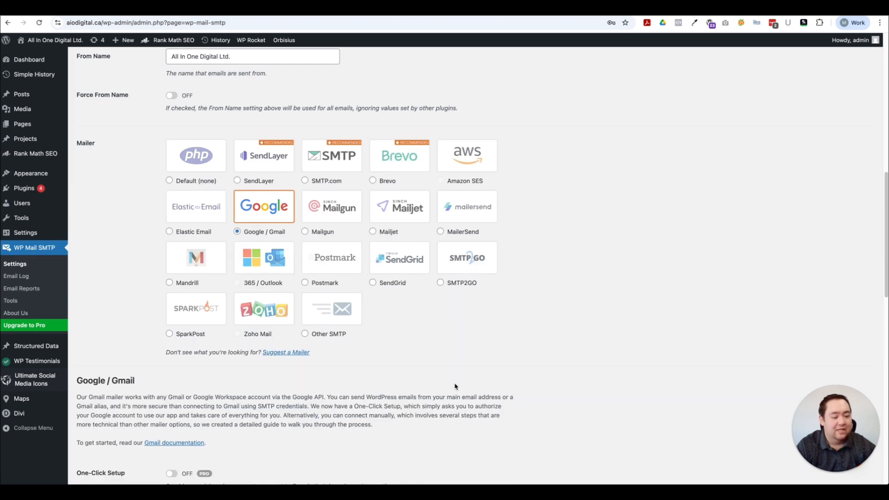
{"action": "scroll", "coordinate": [455, 387], "scroll_direction": "down", "scroll_amount": 3}
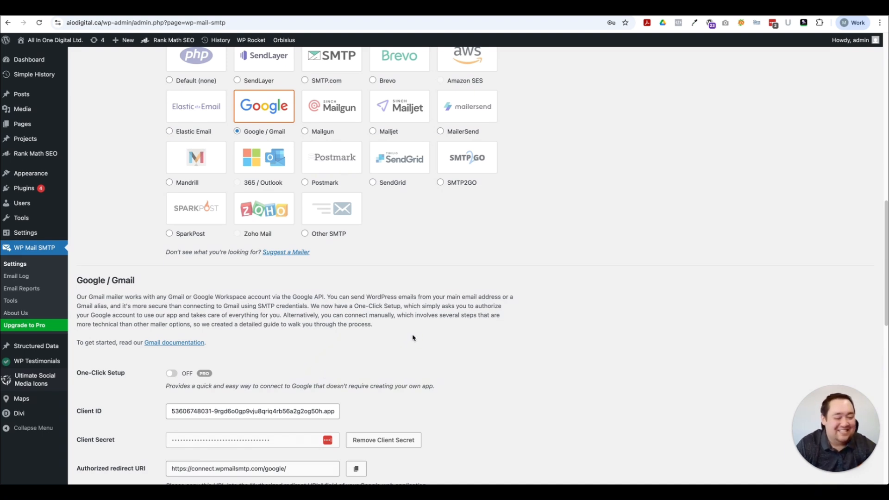
{"action": "scroll", "coordinate": [412, 338], "scroll_direction": "down", "scroll_amount": 3}
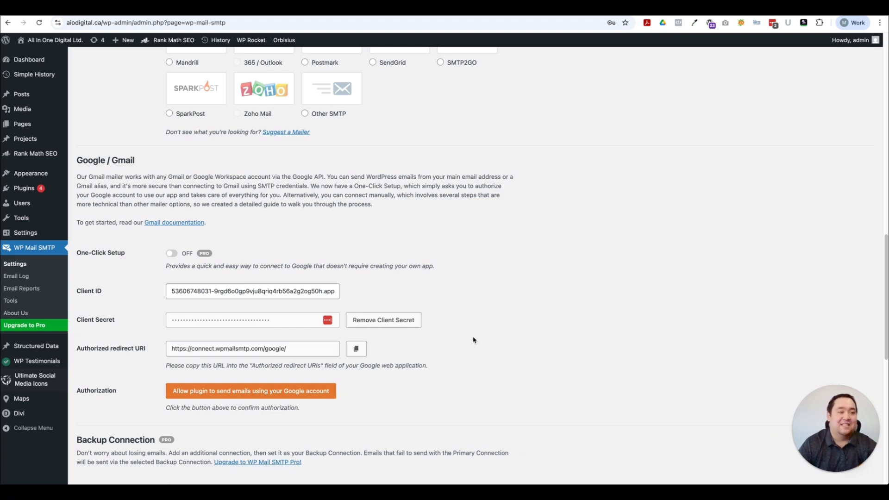
{"action": "scroll", "coordinate": [471, 350], "scroll_direction": "down", "scroll_amount": 3}
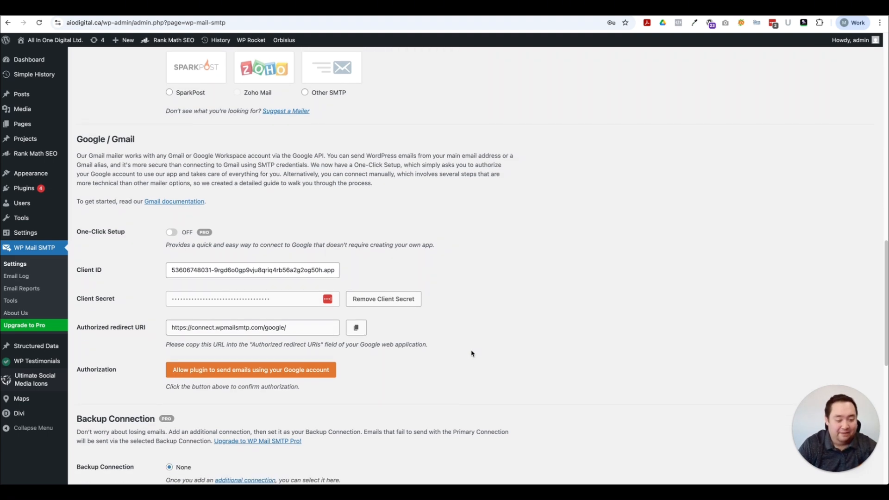
{"action": "scroll", "coordinate": [471, 353], "scroll_direction": "down", "scroll_amount": 3}
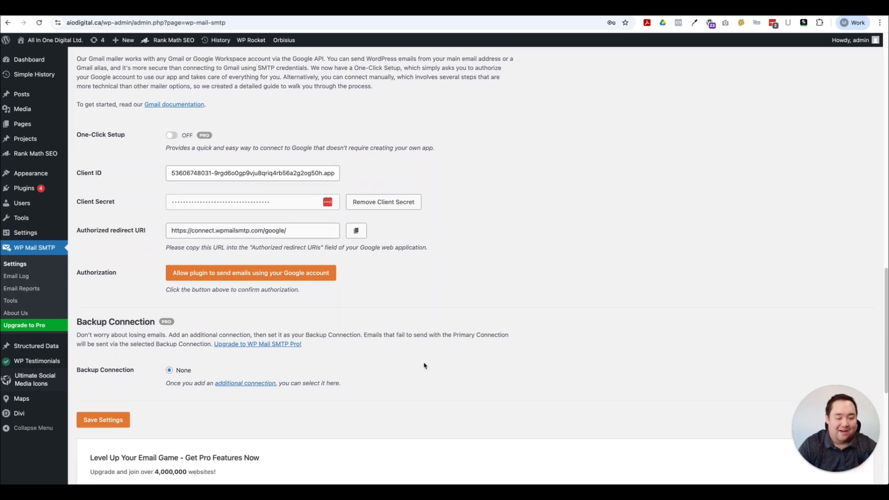
{"action": "scroll", "coordinate": [424, 365], "scroll_direction": "up", "scroll_amount": 15}
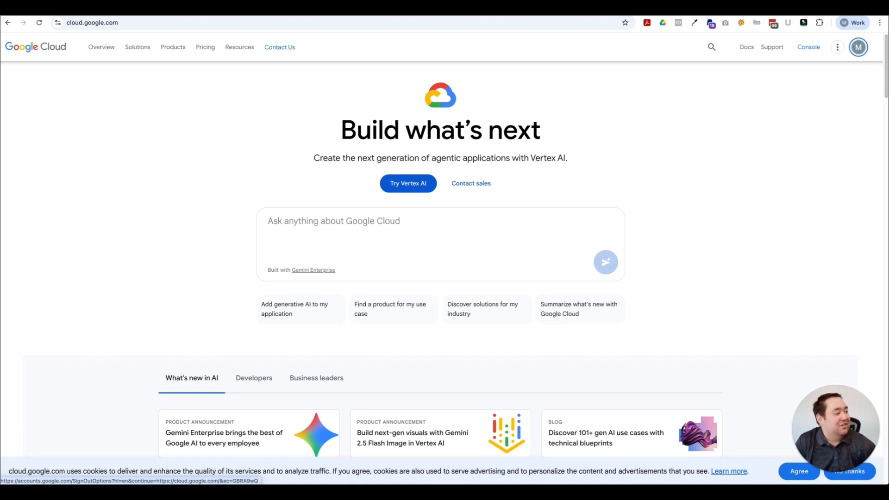
{"action": "left_click", "coordinate": [859, 47]}
{"action": "left_click", "coordinate": [766, 231]}
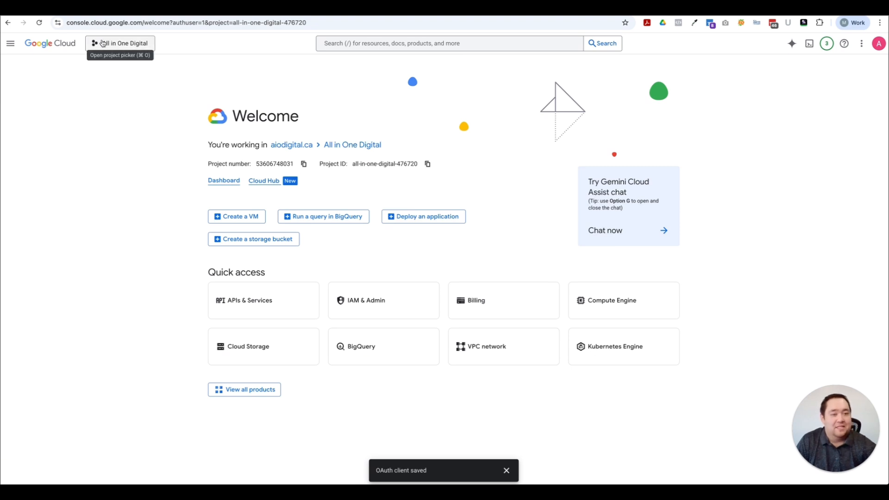
{"action": "left_click", "coordinate": [117, 43]}
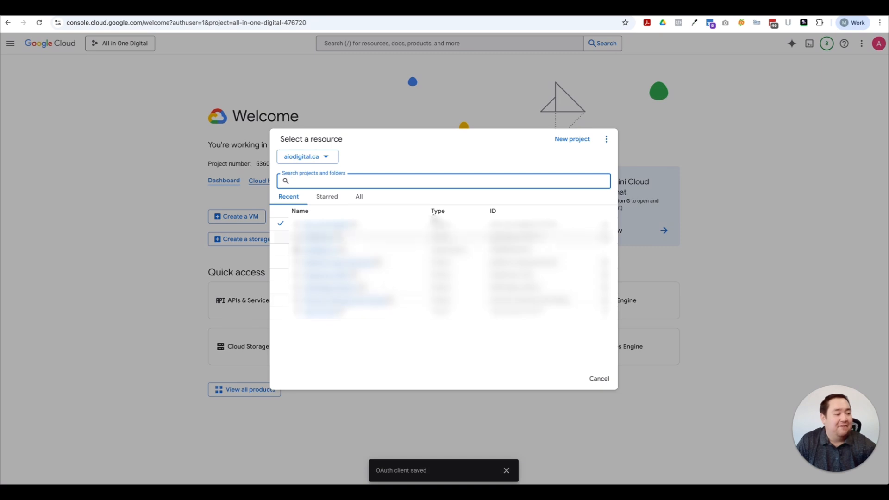
{"action": "left_click", "coordinate": [561, 143]}
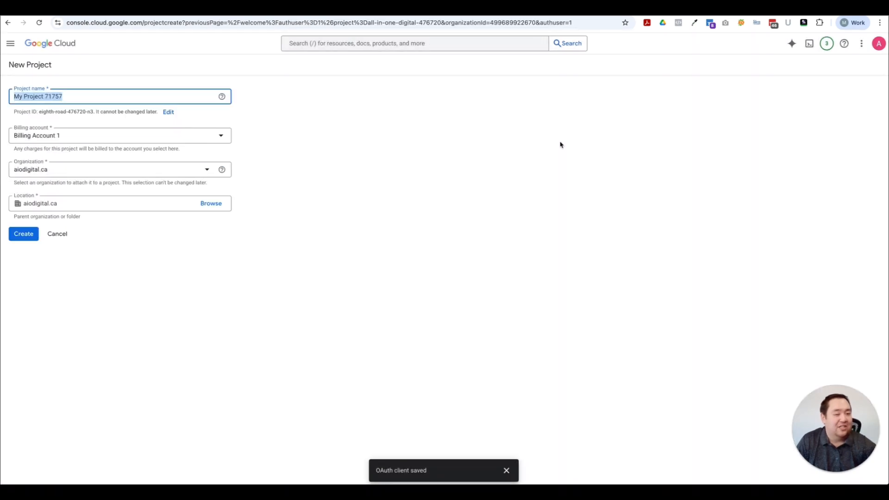
{"action": "left_click", "coordinate": [648, 265]}
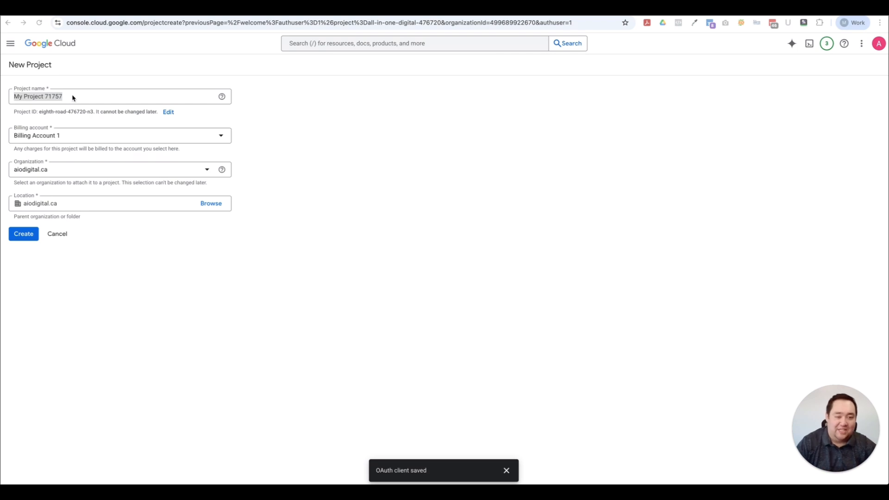
{"action": "left_click", "coordinate": [83, 136]}
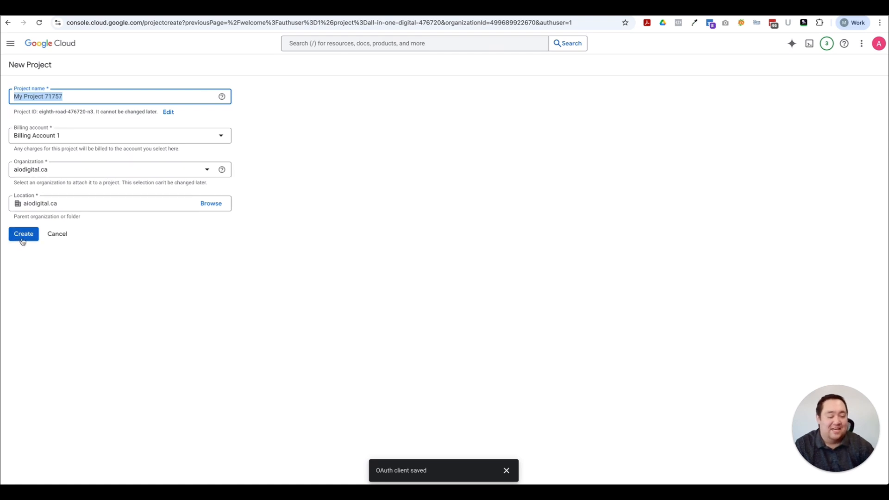
{"action": "left_click", "coordinate": [8, 23]}
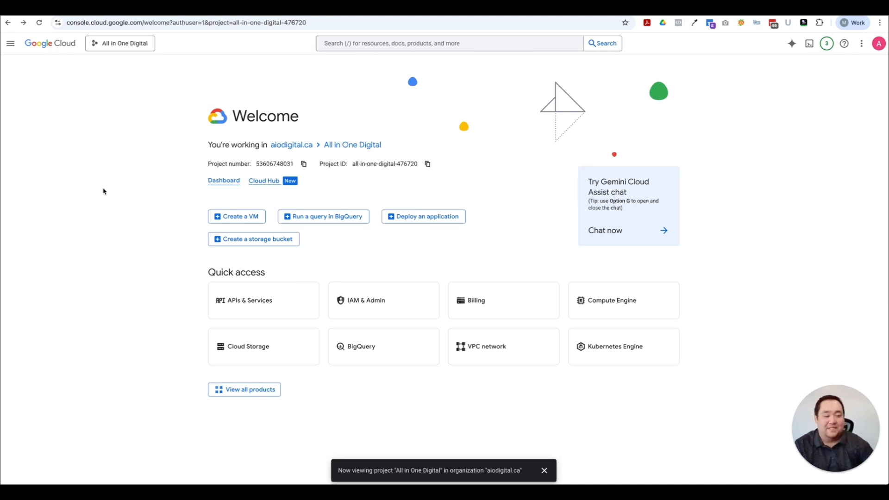
Step: Show the APIs & Services submenu from the Google Cloud navigation menu
{"action": "left_click", "coordinate": [11, 47]}
{"action": "mouse_move", "coordinate": [41, 162]}
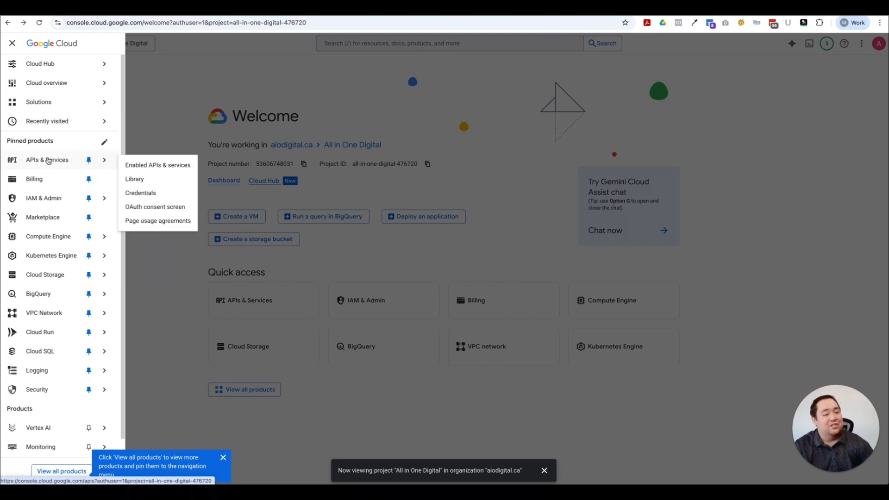
Step: Search the API Library for 'gmail' and bring up the Gmail API
{"action": "left_click", "coordinate": [146, 183]}
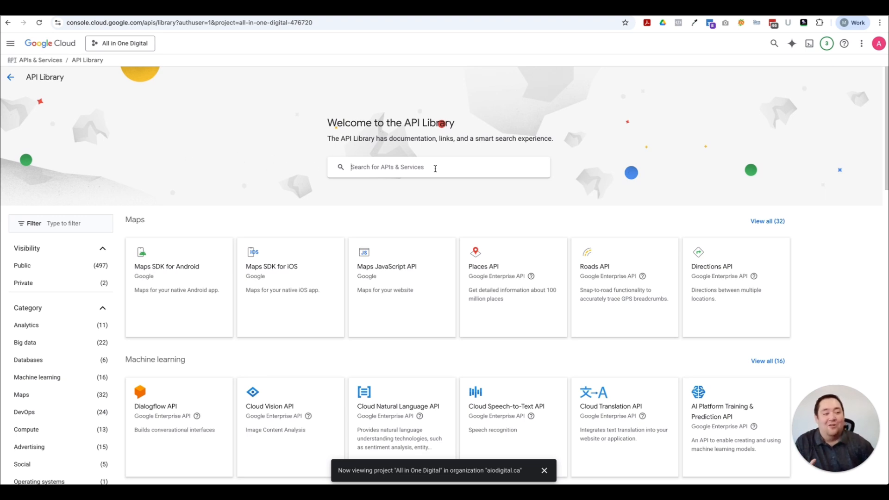
{"action": "type", "text": "gmail"}
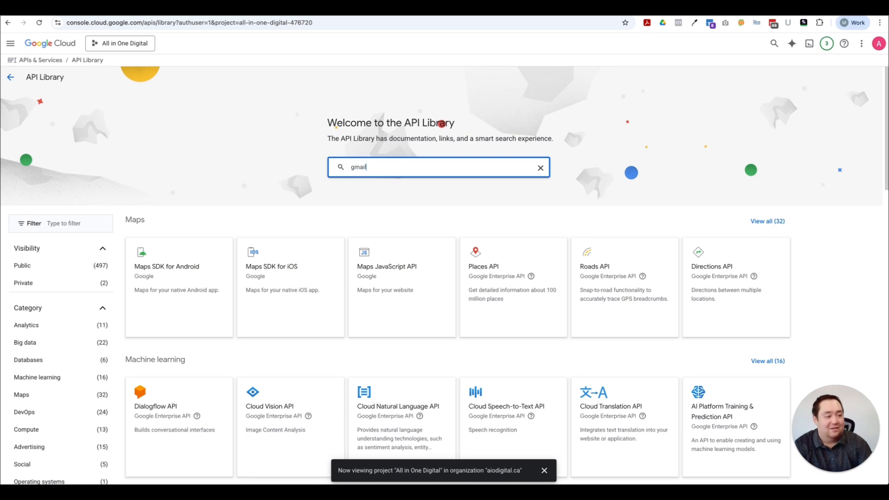
{"action": "left_click", "coordinate": [281, 176]}
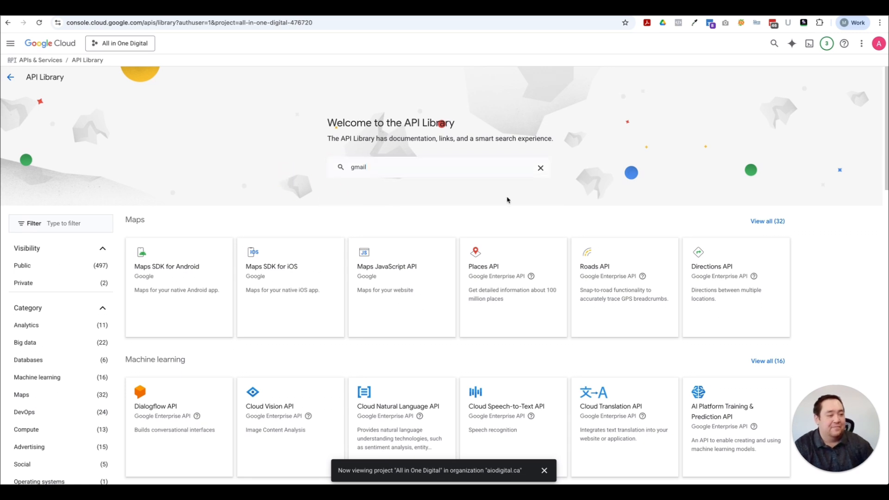
{"action": "left_click", "coordinate": [477, 168]}
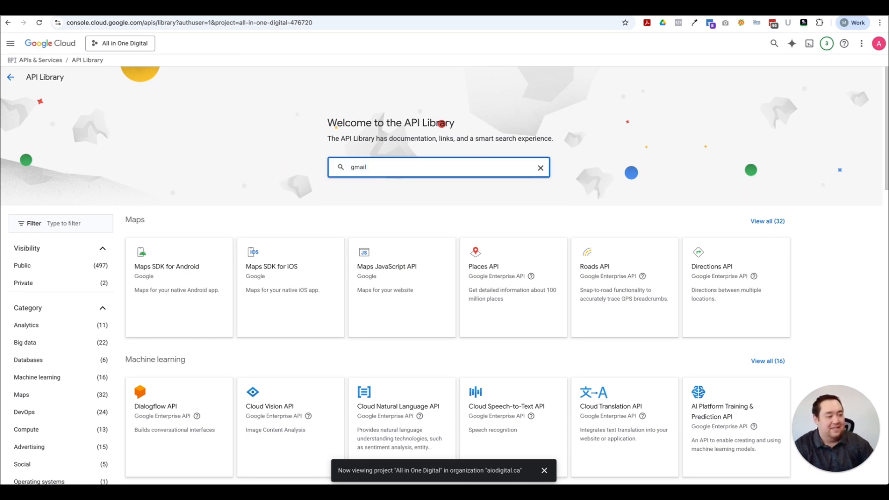
{"action": "key", "text": "Return"}
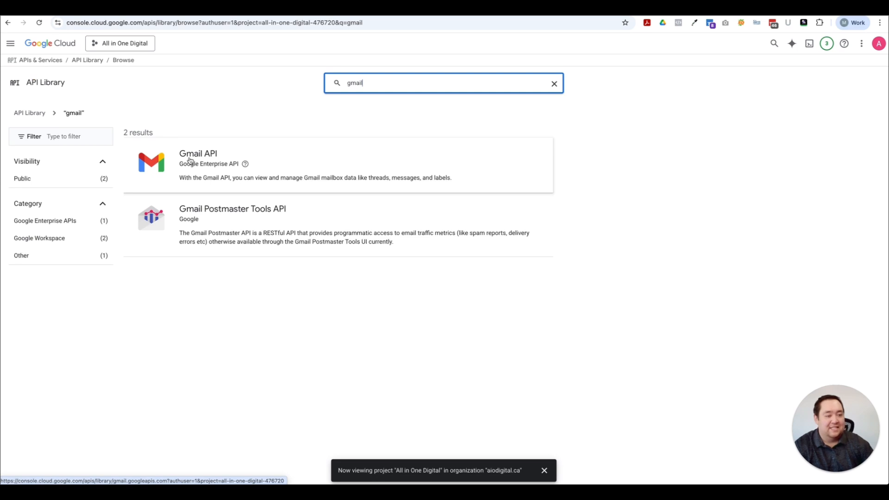
{"action": "left_click", "coordinate": [197, 157]}
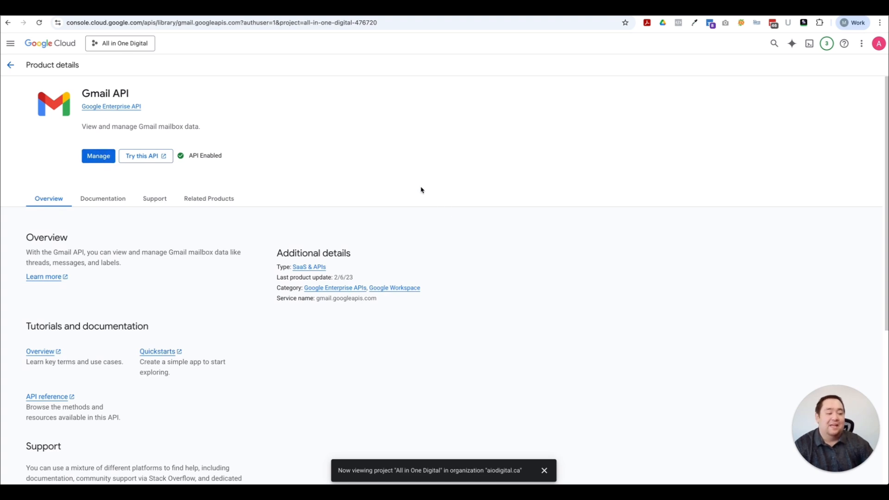
Step: Show the Gmail API management page, confirming the API is Enabled
{"action": "left_click", "coordinate": [546, 471]}
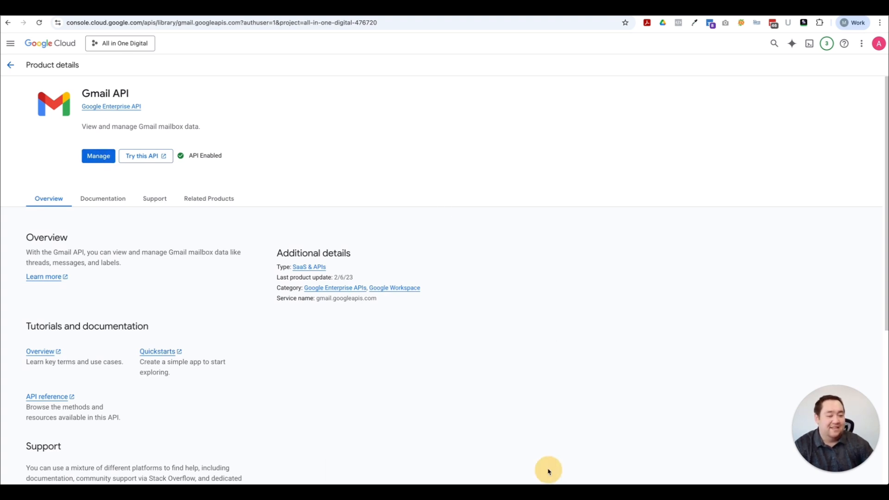
{"action": "left_click", "coordinate": [106, 155]}
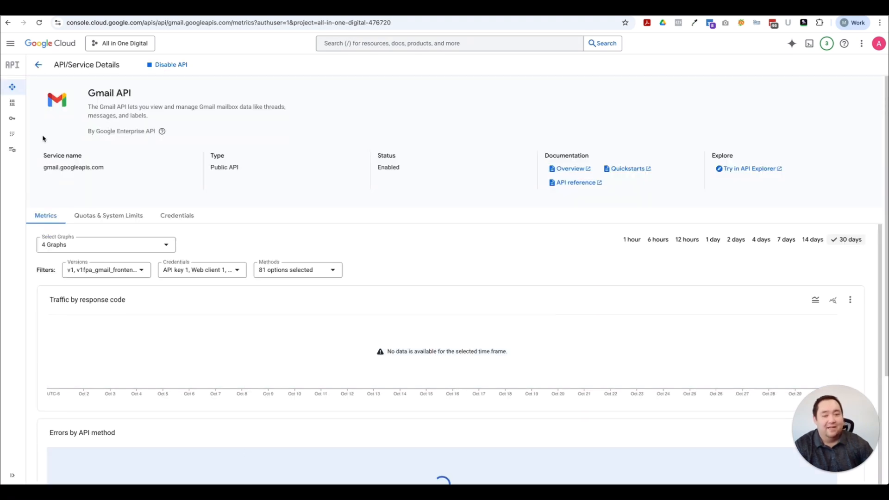
{"action": "left_click", "coordinate": [10, 45]}
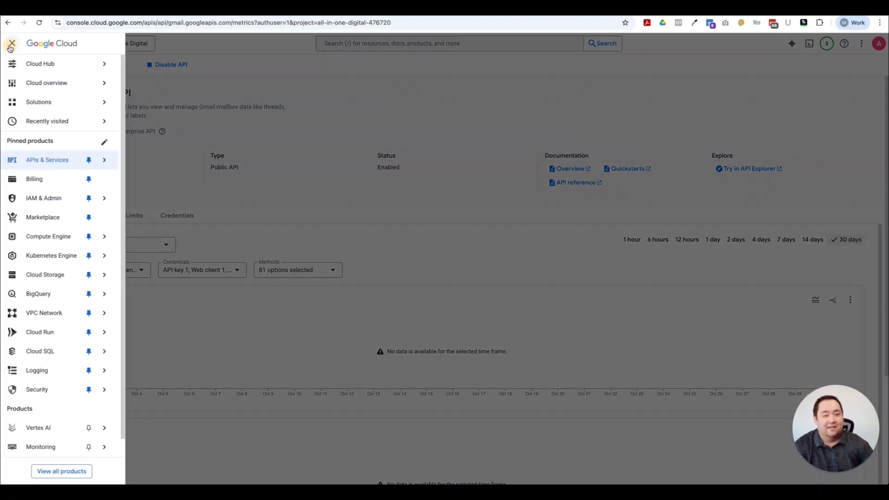
{"action": "mouse_move", "coordinate": [42, 160]}
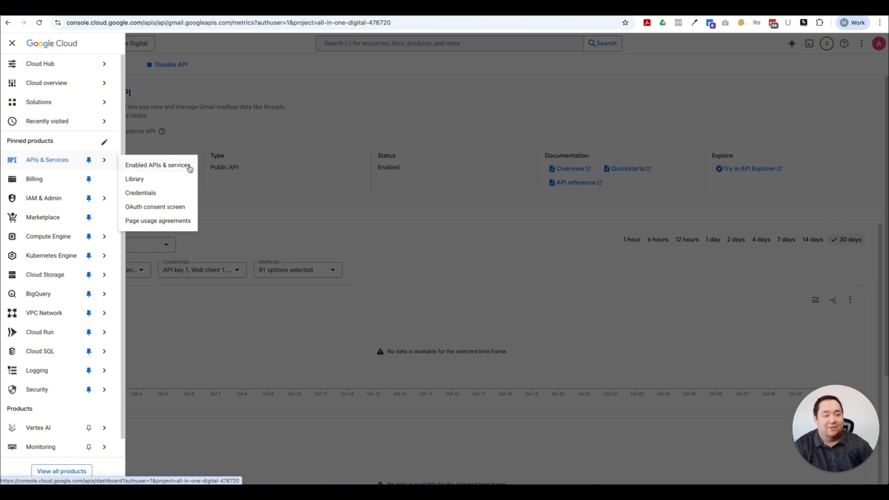
{"action": "left_click", "coordinate": [251, 63]}
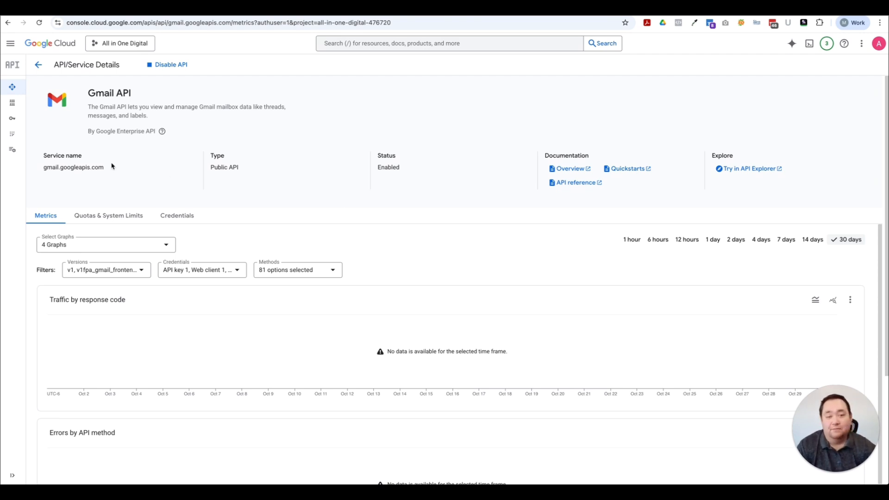
{"action": "mouse_move", "coordinate": [11, 107]}
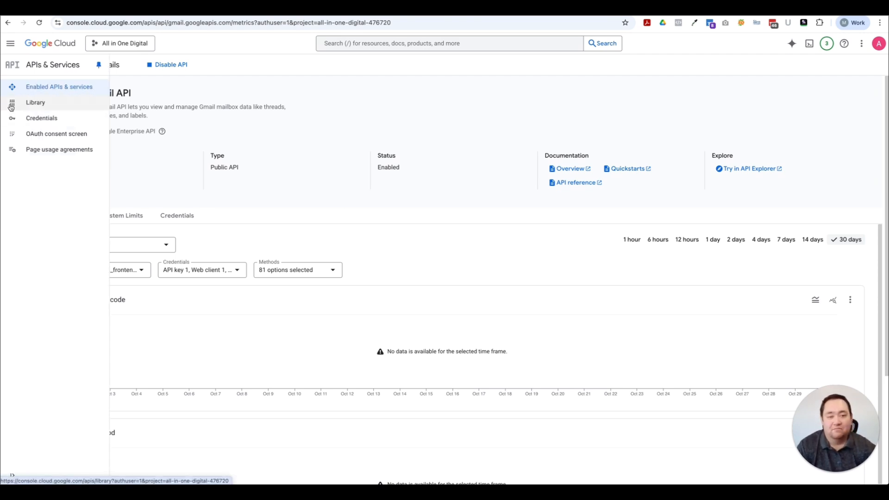
Step: Delete the existing API key 1 from the project's Credentials page
{"action": "left_click", "coordinate": [42, 120]}
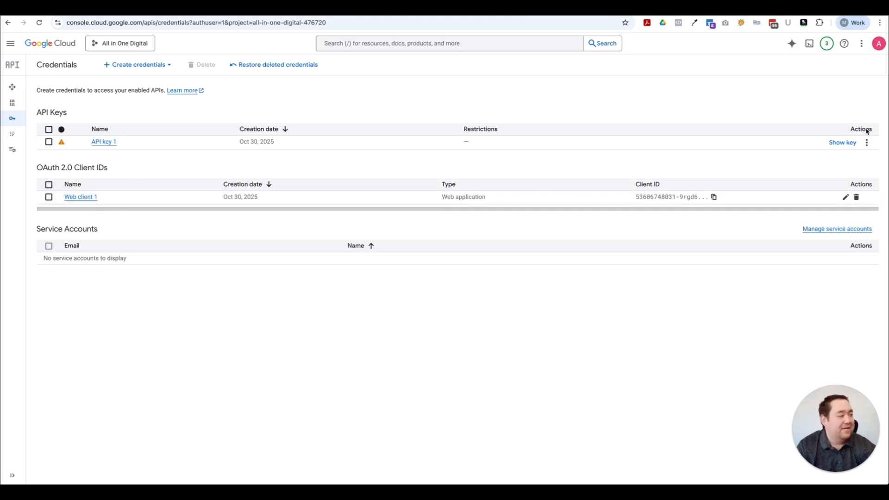
{"action": "left_click", "coordinate": [858, 140]}
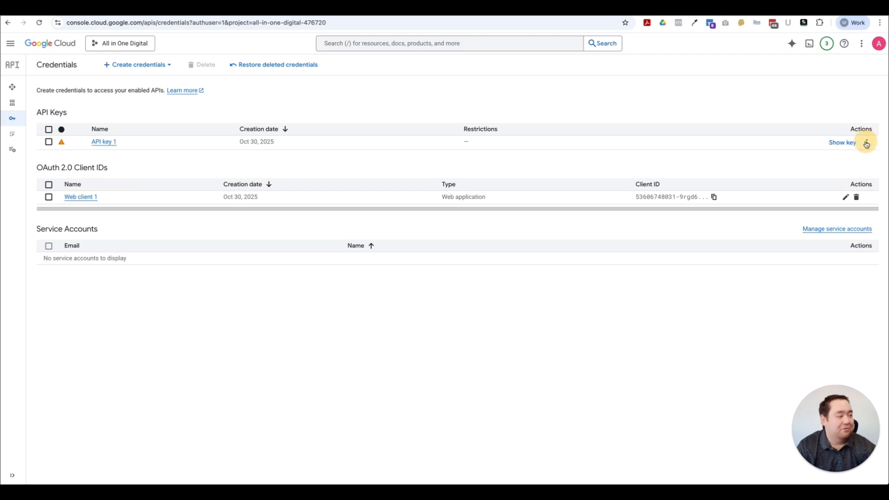
{"action": "left_click", "coordinate": [867, 143]}
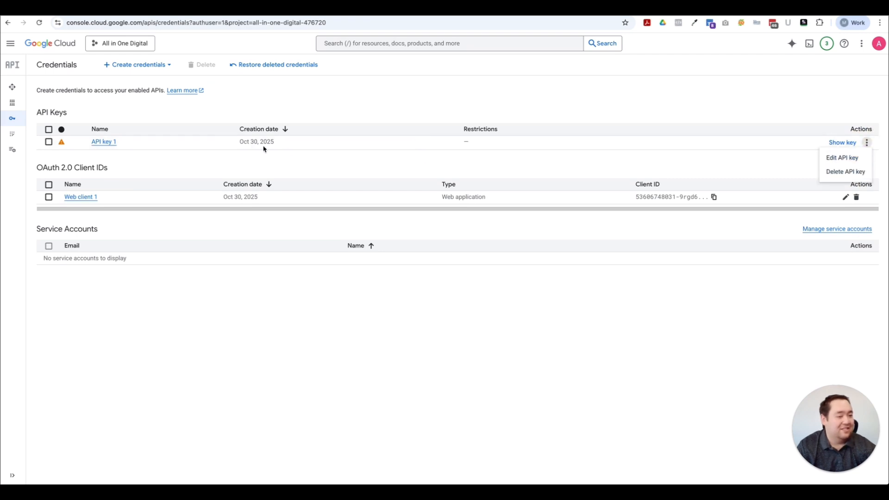
{"action": "left_click", "coordinate": [856, 171]}
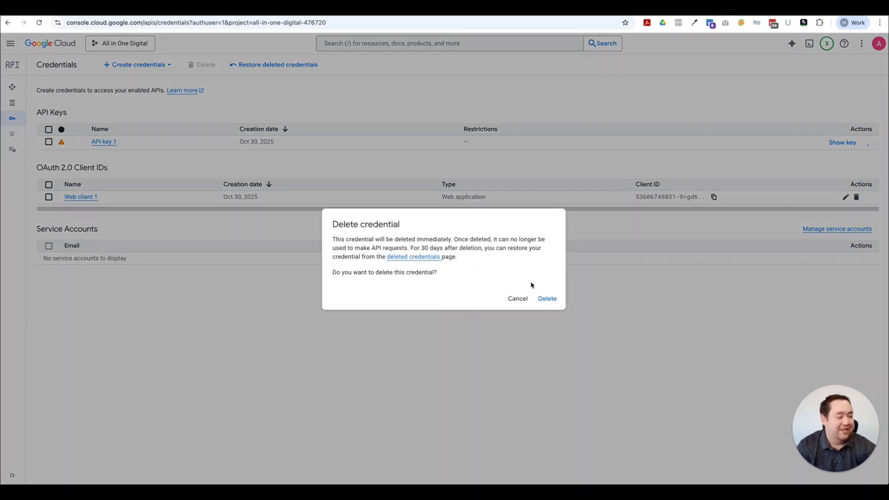
{"action": "left_click", "coordinate": [558, 299]}
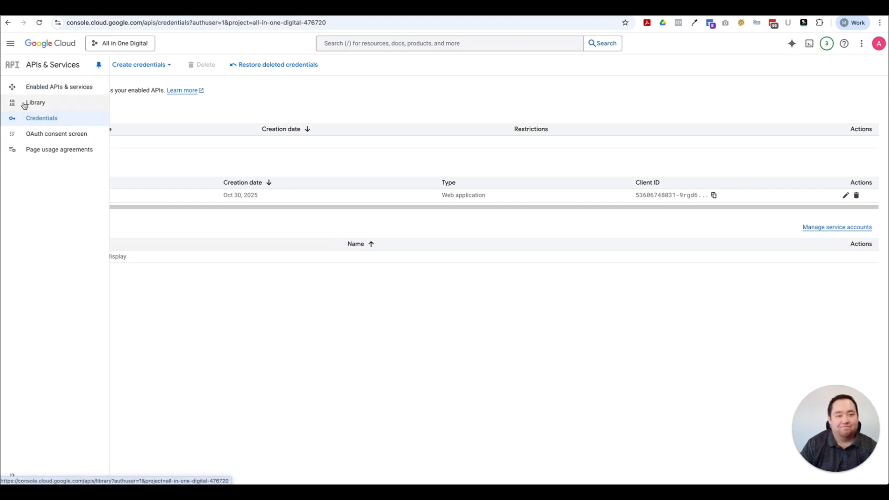
Step: Create a new API key and close its confirmation dialog
{"action": "left_click", "coordinate": [161, 65]}
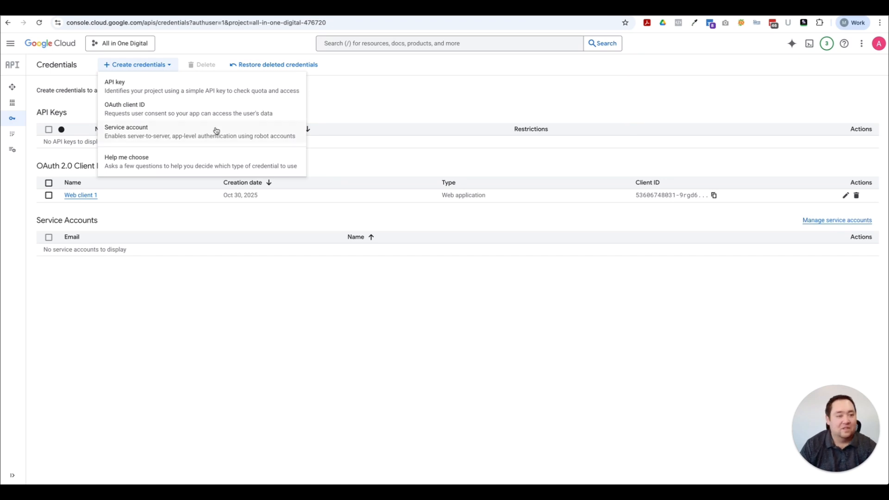
{"action": "left_click", "coordinate": [166, 88]}
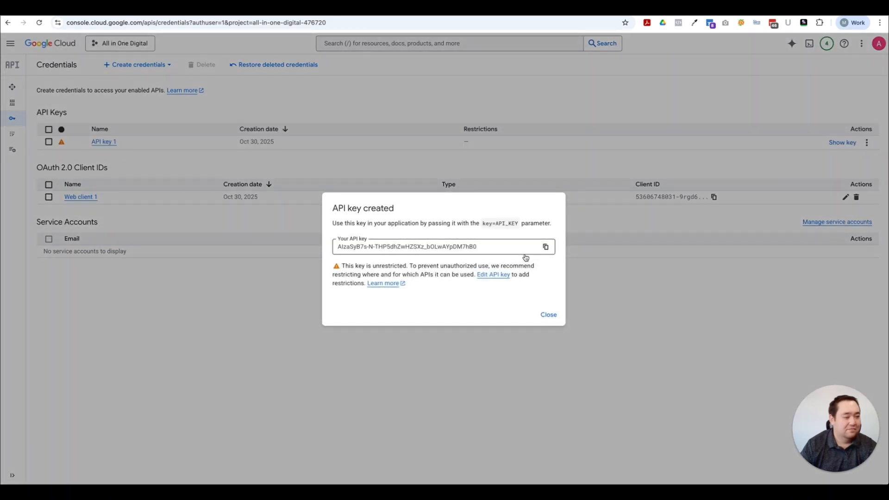
{"action": "left_click", "coordinate": [549, 316]}
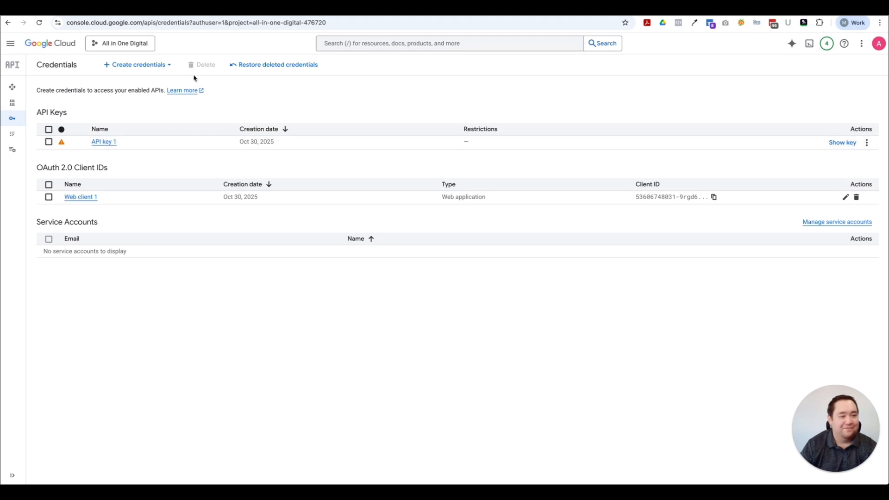
Step: Start a Web application OAuth client named Web client 2, then go back to the WordPress tab
{"action": "left_click", "coordinate": [170, 66]}
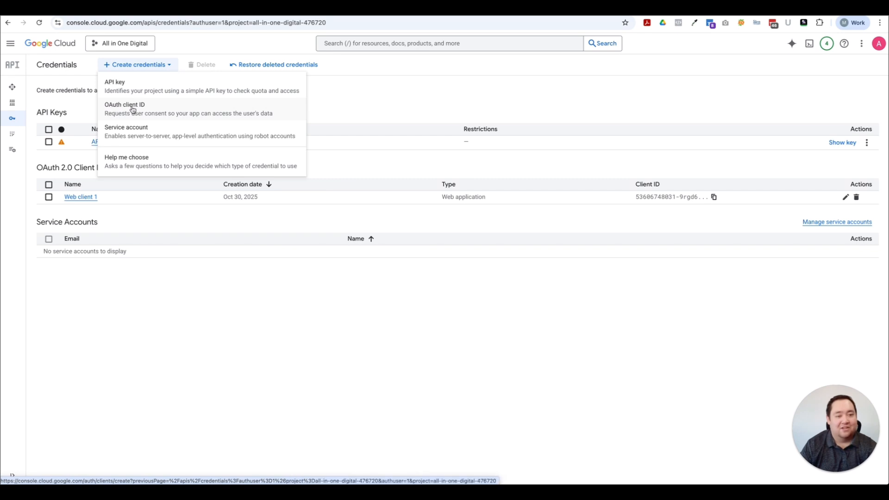
{"action": "left_click", "coordinate": [177, 111]}
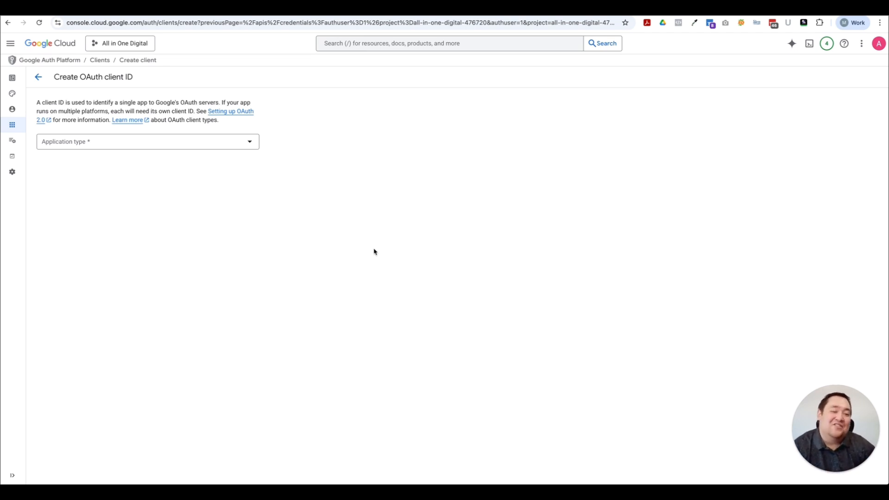
{"action": "left_click", "coordinate": [122, 140]}
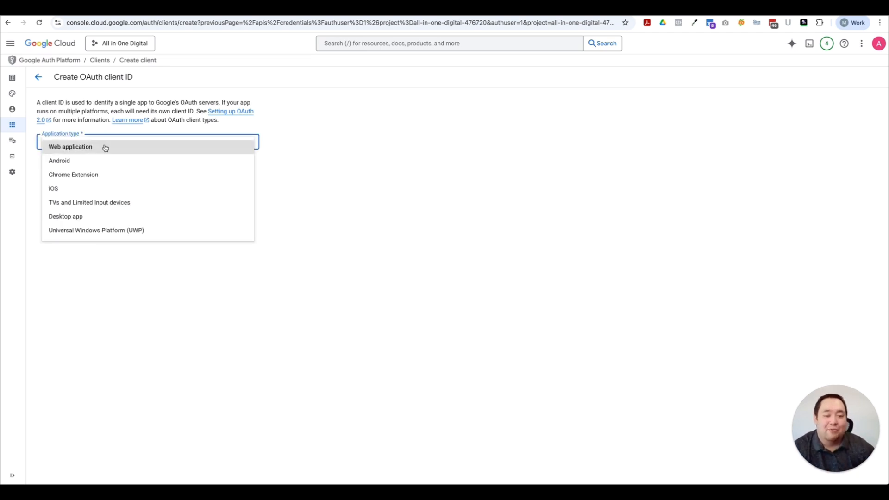
{"action": "left_click", "coordinate": [105, 148]}
{"action": "left_click_drag", "start_coordinate": [93, 165], "coordinate": [17, 170]}
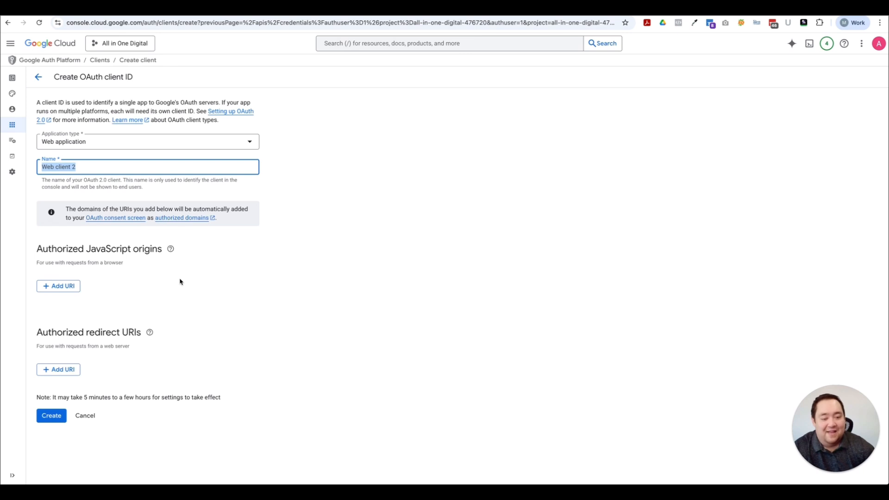
{"action": "left_click_drag", "start_coordinate": [40, 332], "coordinate": [141, 334]}
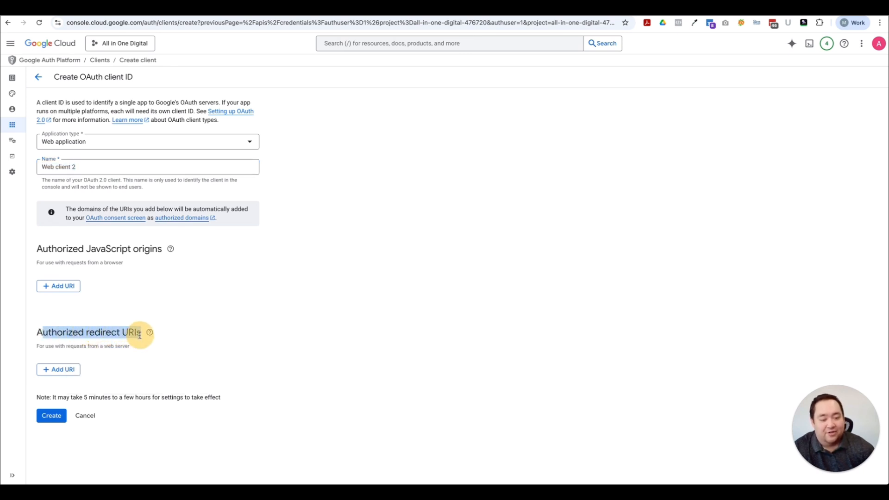
{"action": "left_click", "coordinate": [112, 11]}
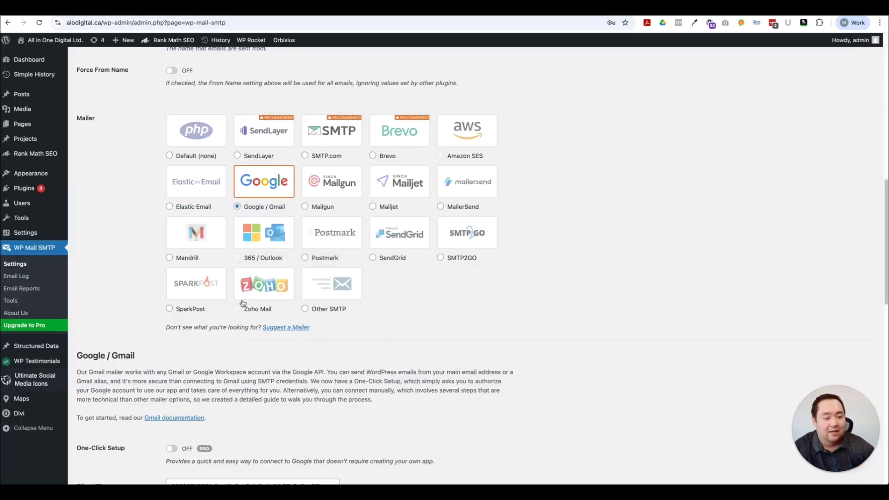
{"action": "scroll", "coordinate": [257, 411], "scroll_direction": "down", "scroll_amount": 4}
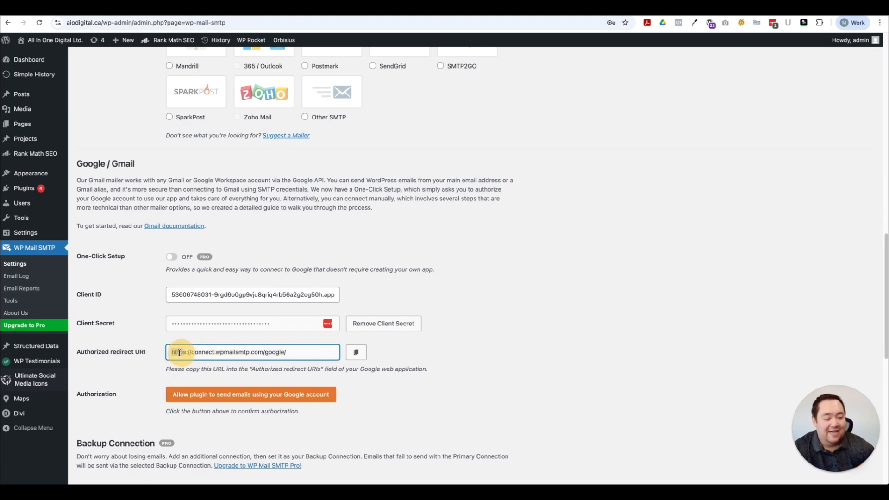
{"action": "left_click_drag", "start_coordinate": [169, 352], "coordinate": [298, 353]}
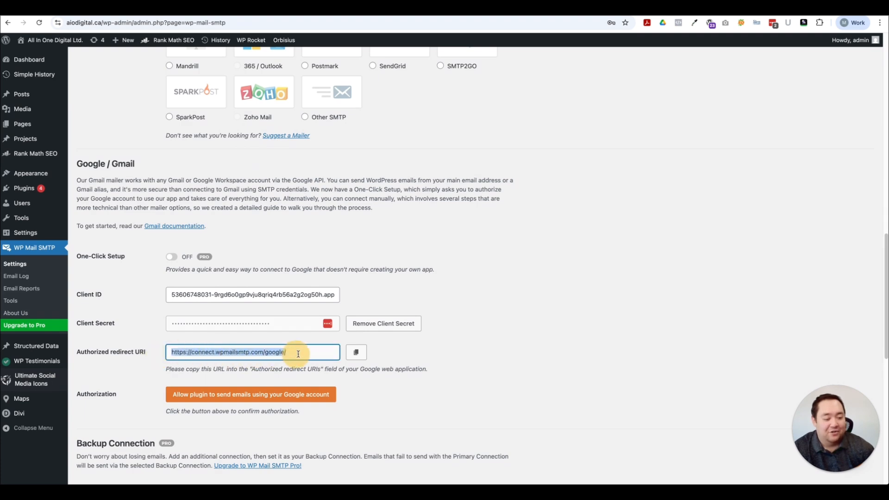
{"action": "left_click", "coordinate": [356, 352]}
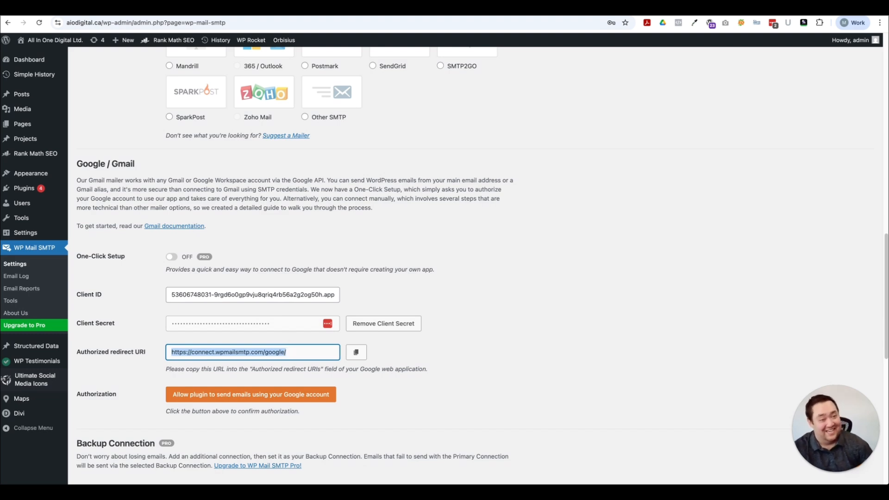
{"action": "left_click", "coordinate": [173, 10]}
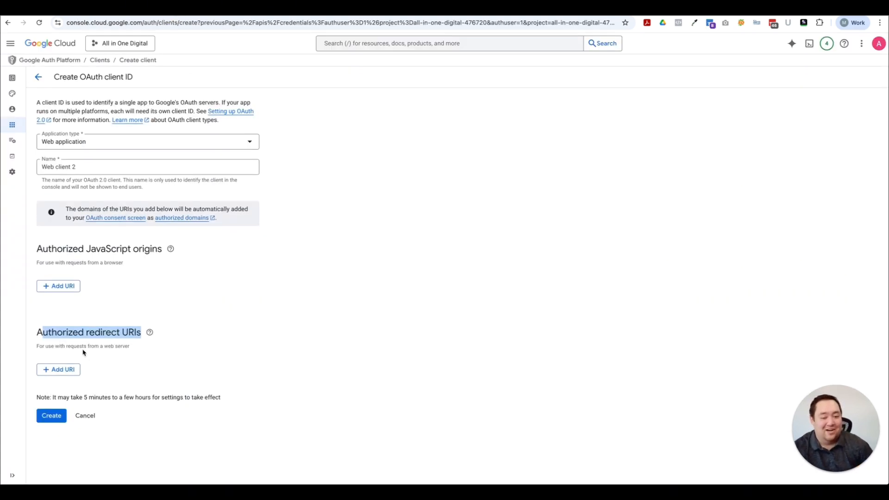
{"action": "left_click", "coordinate": [44, 332]}
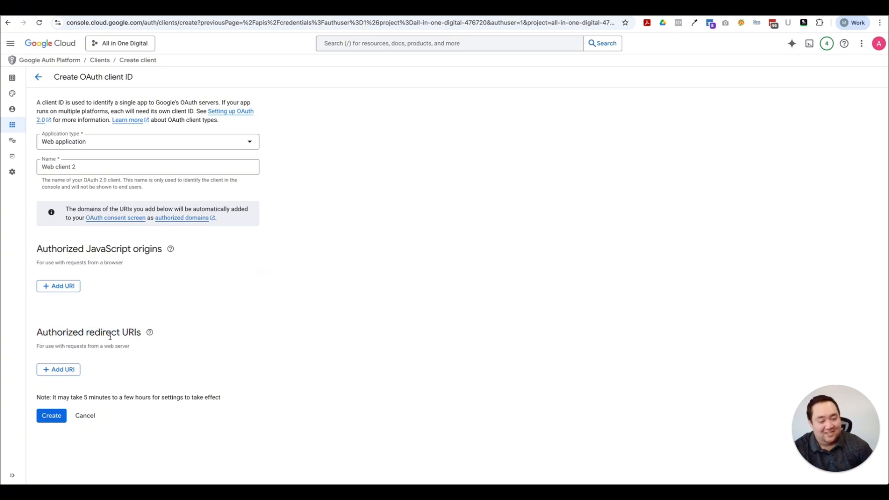
{"action": "left_click", "coordinate": [72, 370]}
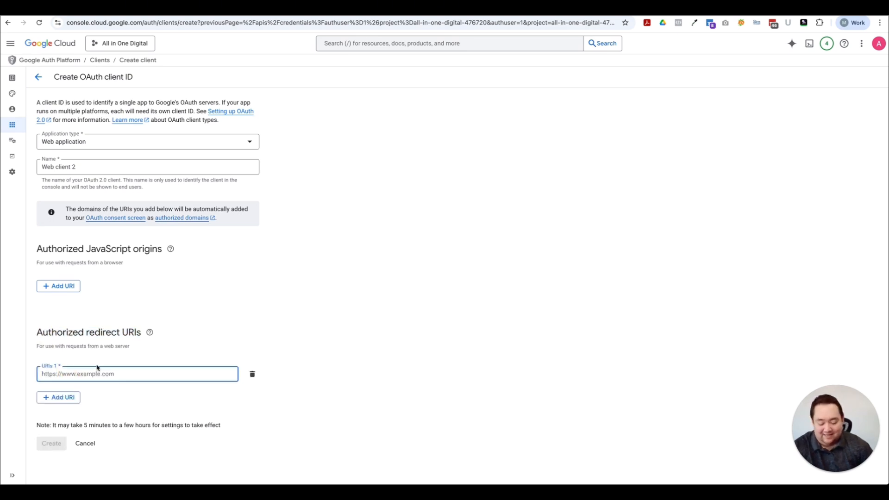
{"action": "key", "text": "ctrl+v"}
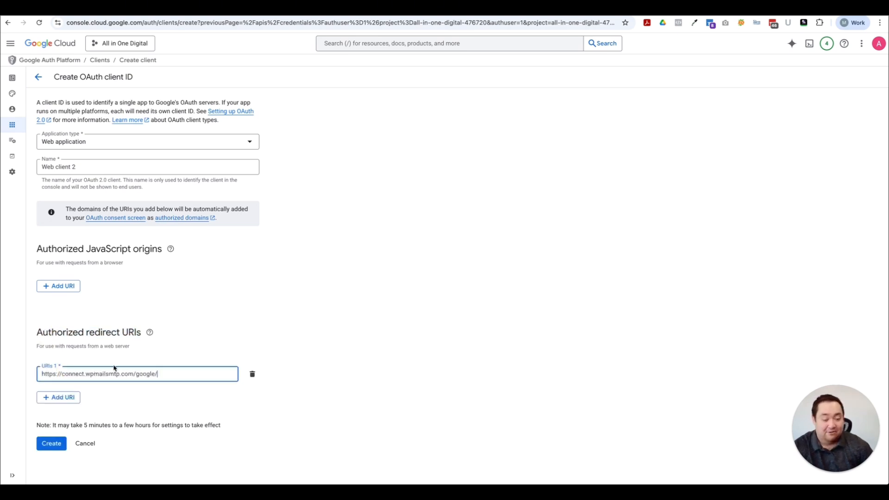
{"action": "left_click", "coordinate": [51, 444]}
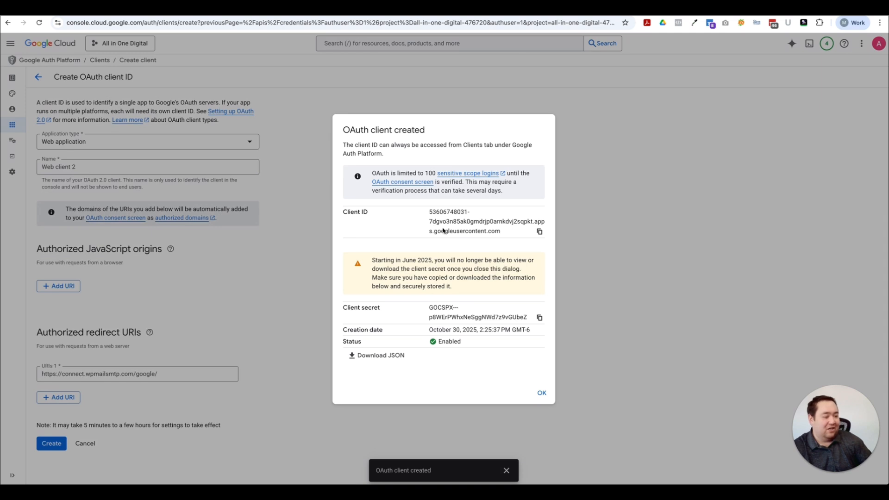
{"action": "left_click", "coordinate": [540, 231]}
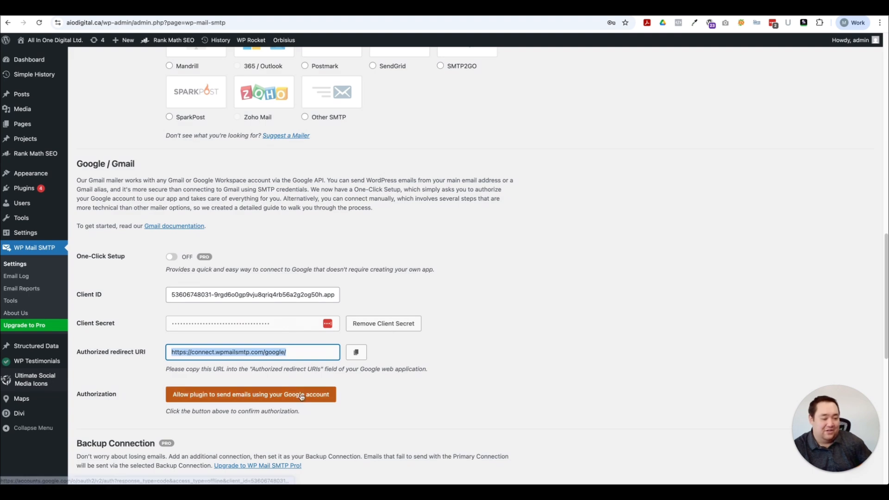
{"action": "scroll", "coordinate": [175, 445], "scroll_direction": "down", "scroll_amount": 3}
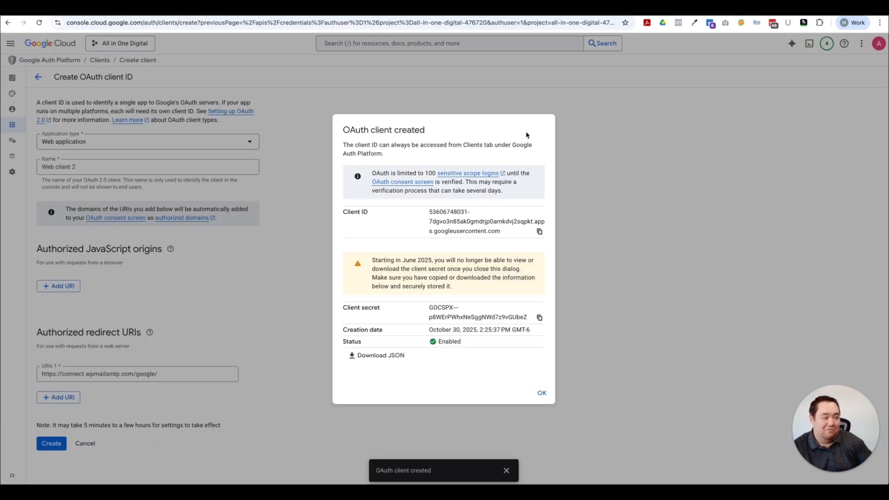
{"action": "left_click", "coordinate": [541, 393]}
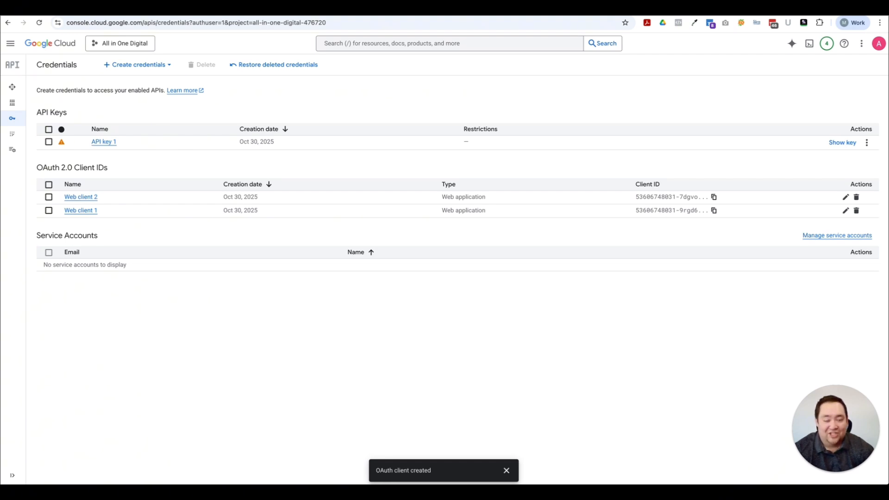
Step: Move the OAuth app back to testing from the consent screen's Audience settings
{"action": "mouse_move", "coordinate": [18, 92]}
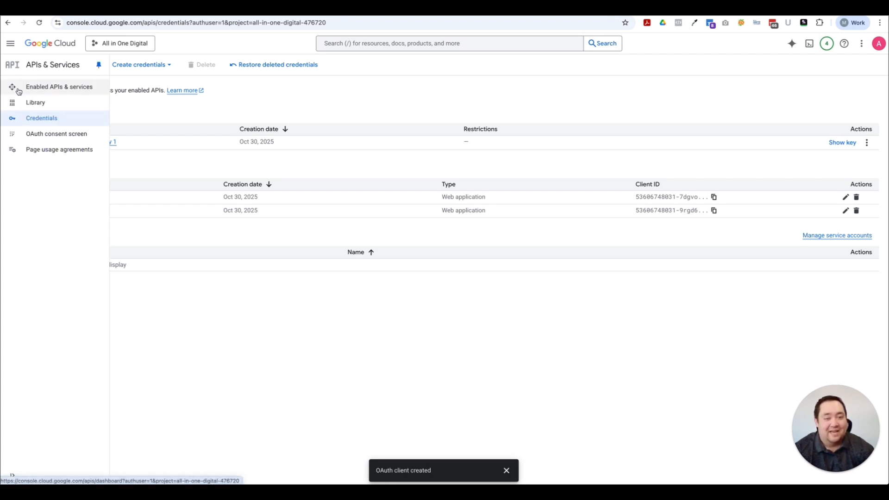
{"action": "left_click", "coordinate": [64, 137]}
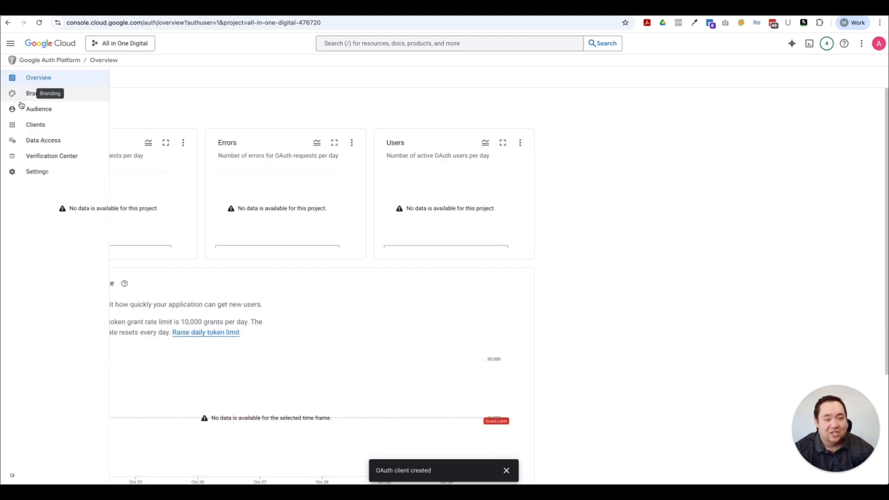
{"action": "left_click", "coordinate": [26, 114]}
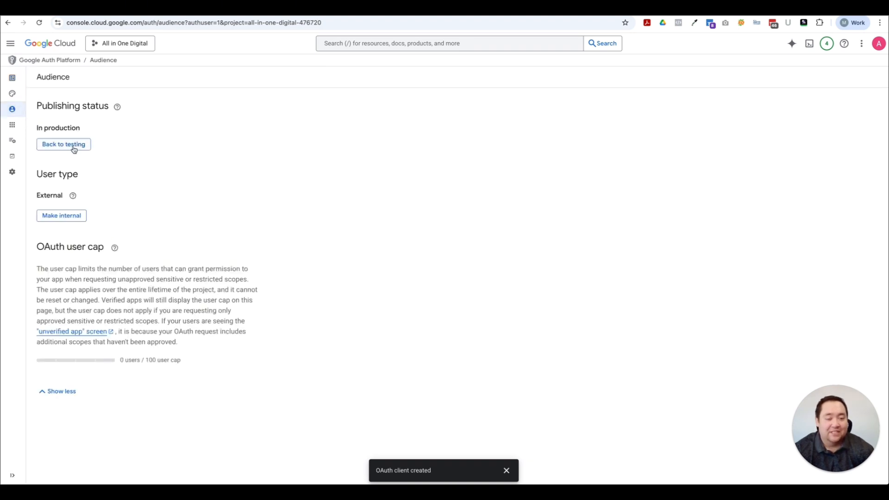
{"action": "left_click", "coordinate": [67, 199]}
{"action": "left_click", "coordinate": [68, 144]}
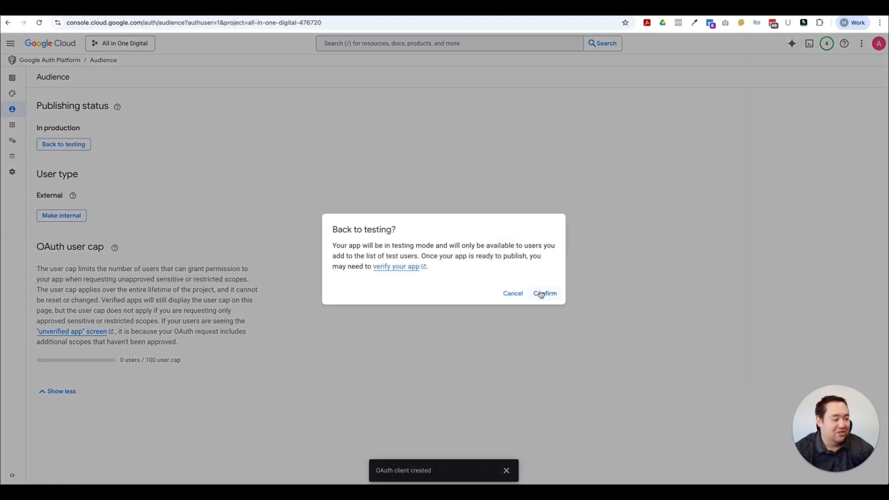
{"action": "left_click", "coordinate": [544, 292]}
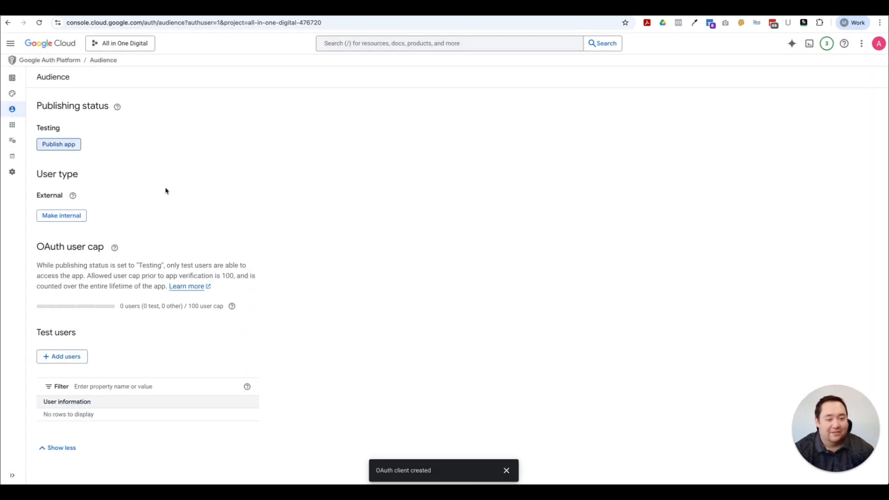
Step: Make the app Internal, then External In production, and begin authorizing the plugin with Google
{"action": "left_click", "coordinate": [73, 219]}
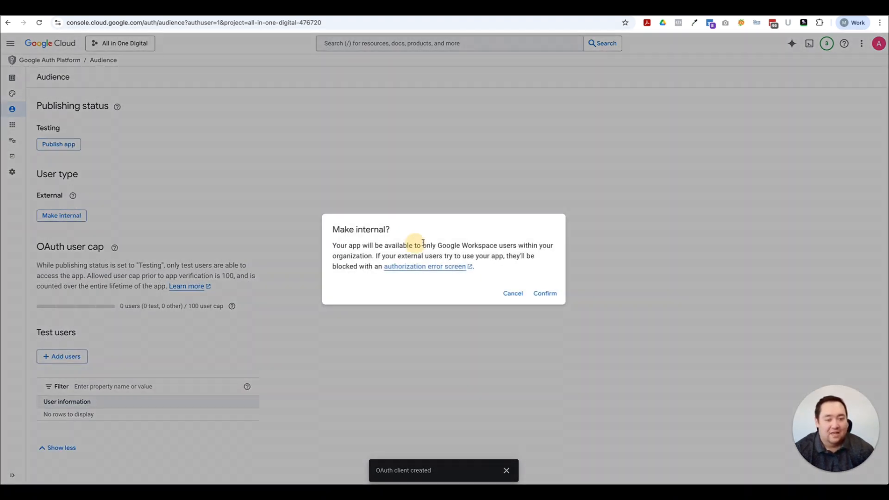
{"action": "left_click", "coordinate": [545, 293]}
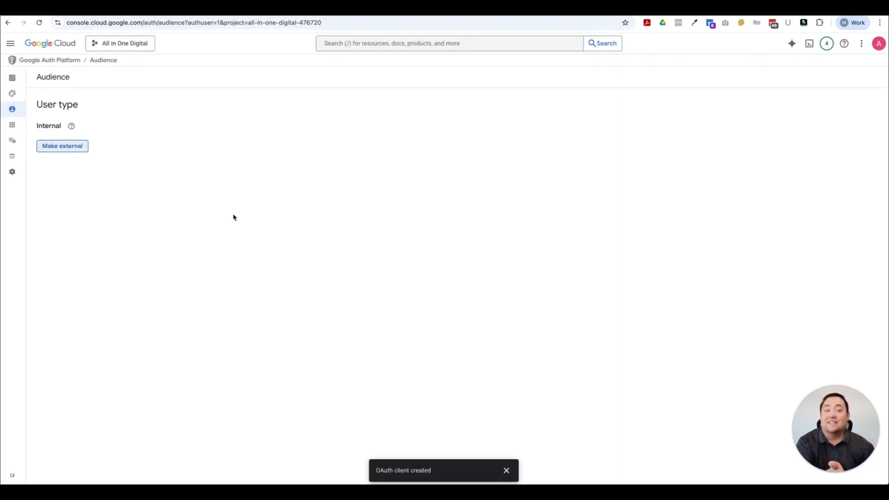
{"action": "left_click", "coordinate": [68, 146]}
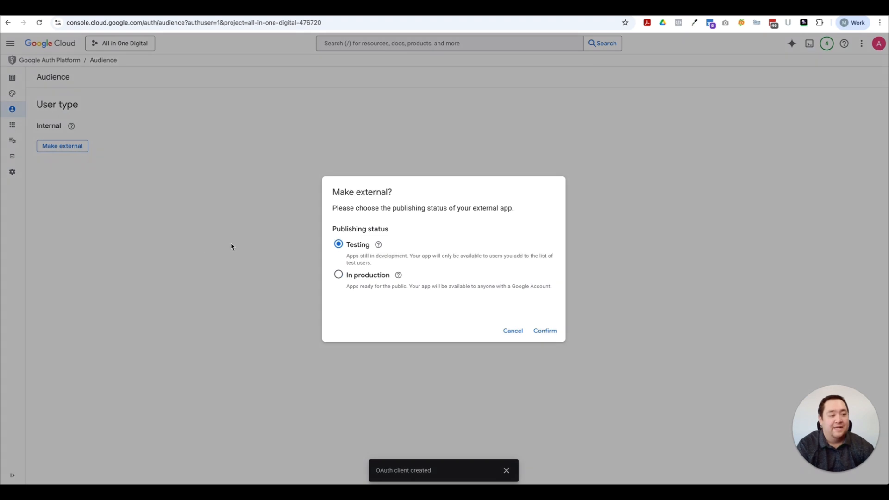
{"action": "left_click", "coordinate": [406, 290]}
{"action": "left_click", "coordinate": [548, 333]}
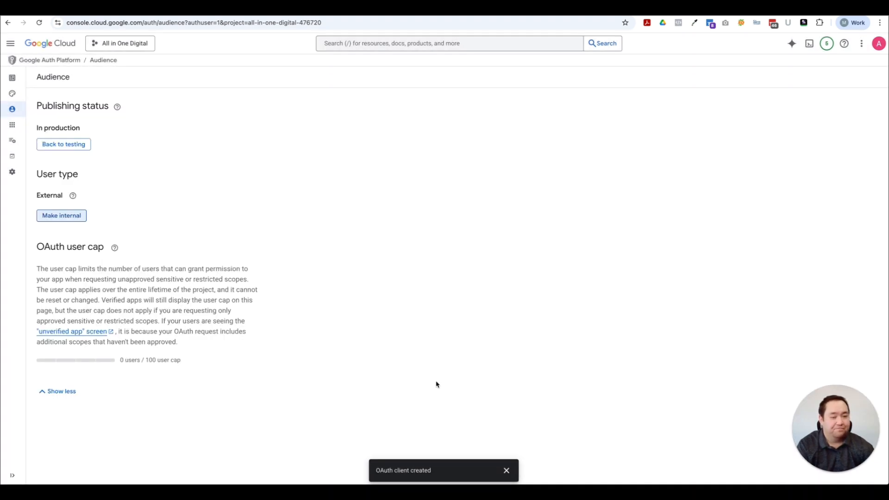
{"action": "left_click", "coordinate": [288, 217]}
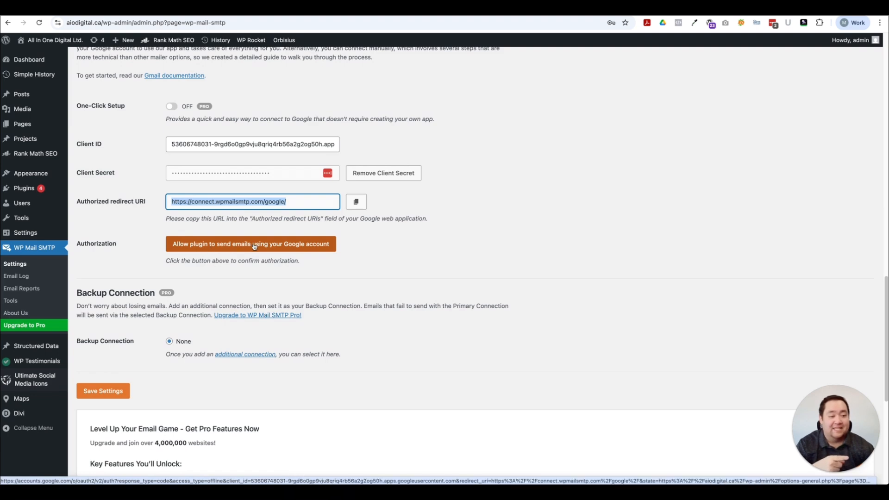
{"action": "left_click", "coordinate": [271, 245]}
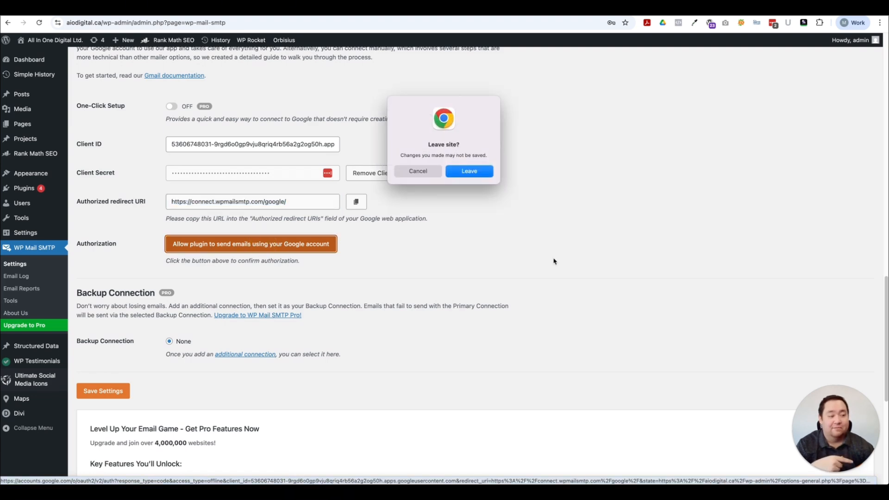
Step: Leave the WP Mail SMTP settings page and switch to the Google account chooser for wpmailsmtp.com
{"action": "left_click", "coordinate": [487, 173]}
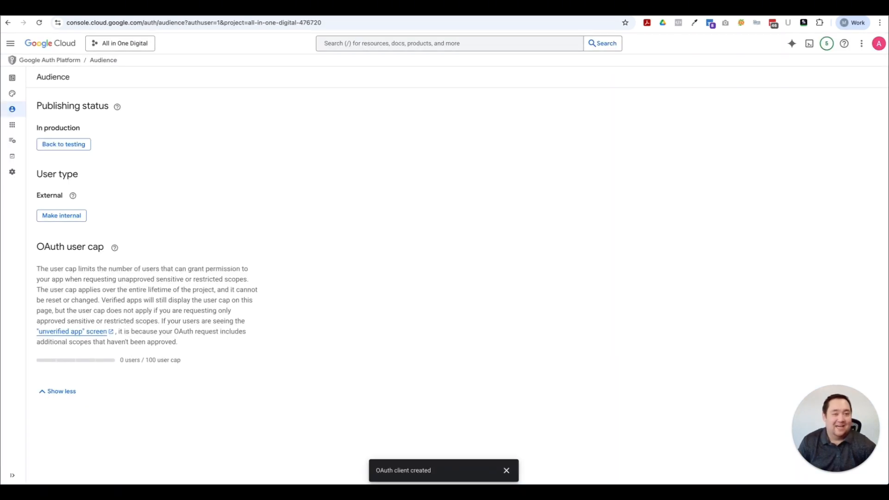
{"action": "left_click", "coordinate": [99, 11]}
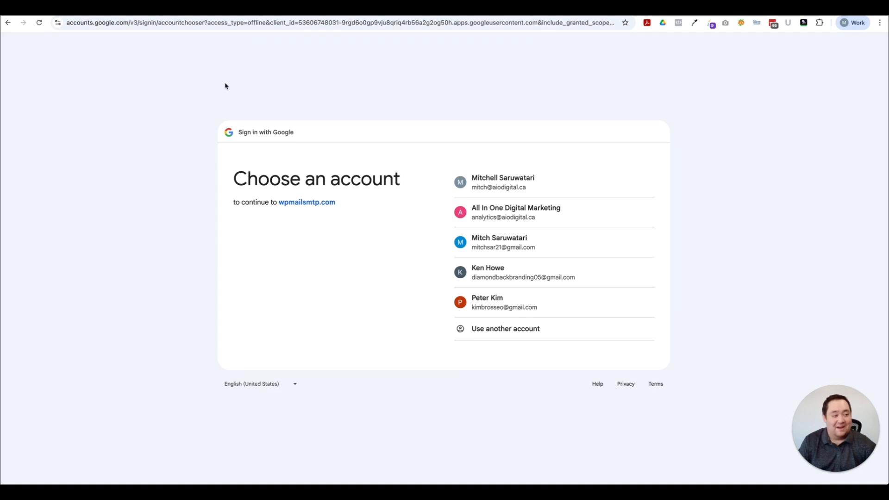
Step: Pick the site's business Google account and allow wpmailsmtp.com access to its Gmail
{"action": "left_click", "coordinate": [507, 214]}
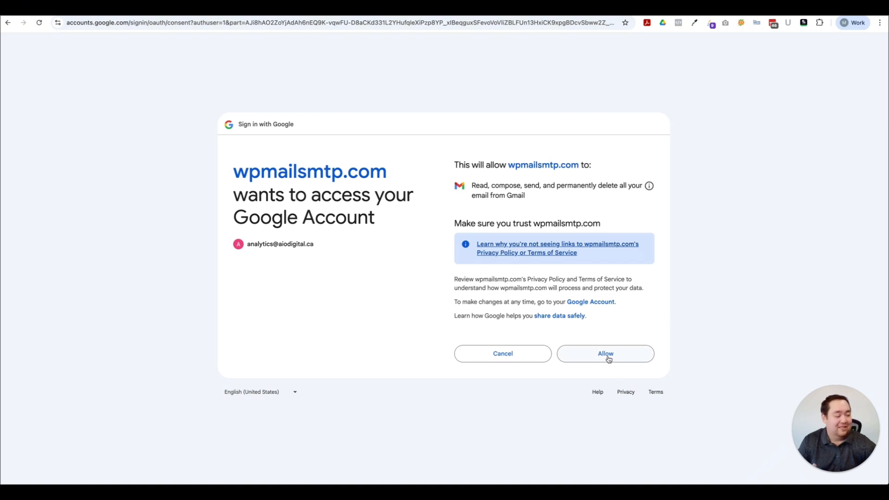
{"action": "left_click", "coordinate": [608, 357]}
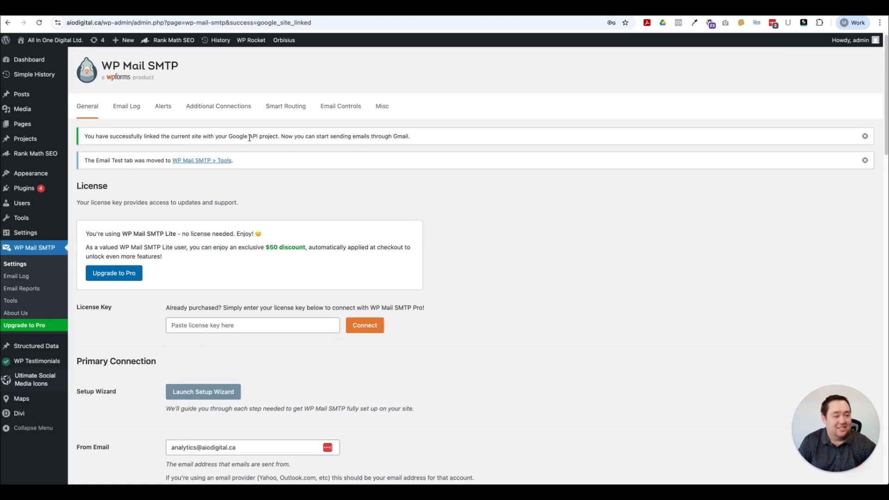
{"action": "scroll", "coordinate": [507, 259], "scroll_direction": "down", "scroll_amount": 4}
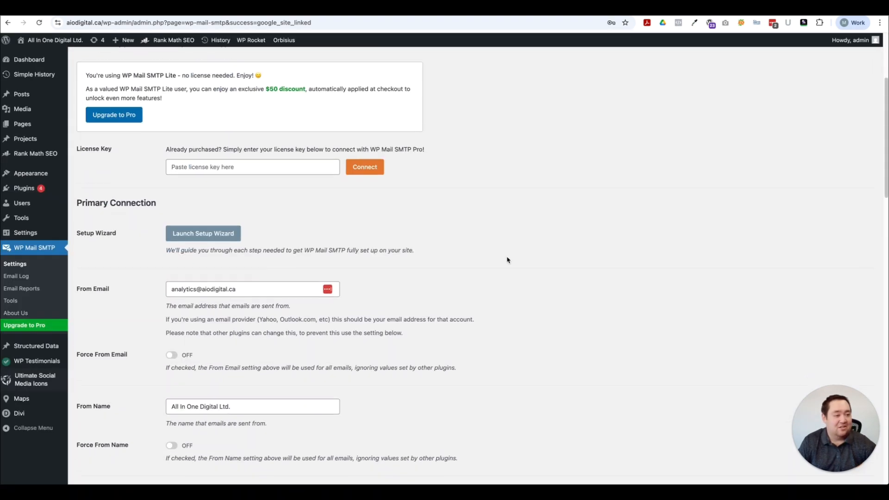
{"action": "scroll", "coordinate": [507, 260], "scroll_direction": "down", "scroll_amount": 20}
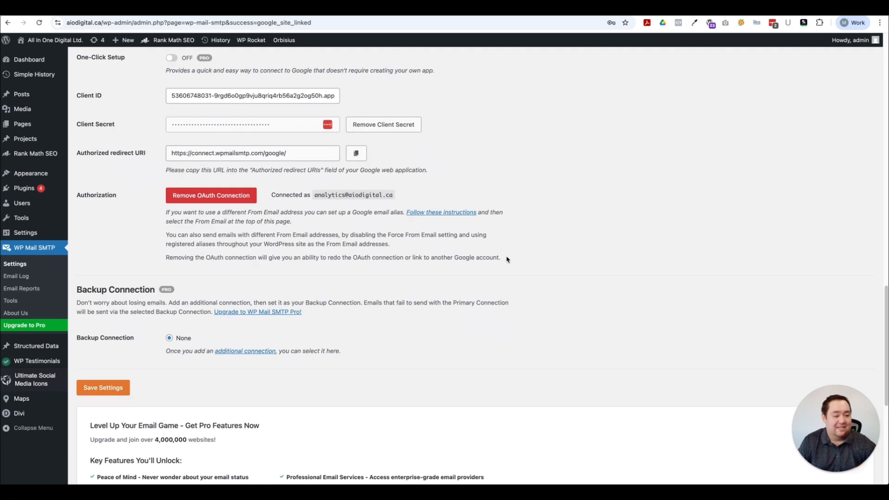
{"action": "left_click_drag", "start_coordinate": [318, 196], "coordinate": [421, 195]}
{"action": "left_click", "coordinate": [423, 197]}
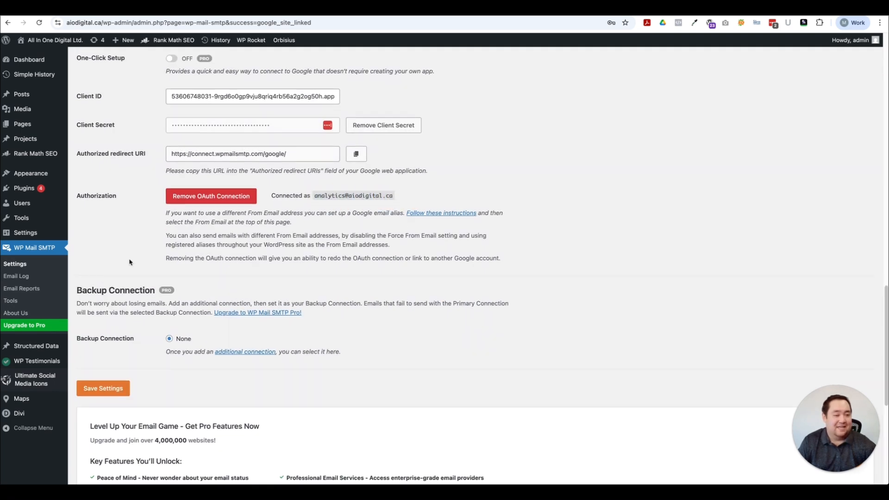
{"action": "scroll", "coordinate": [130, 261], "scroll_direction": "up", "scroll_amount": 4}
{"action": "scroll", "coordinate": [585, 278], "scroll_direction": "up", "scroll_amount": 5}
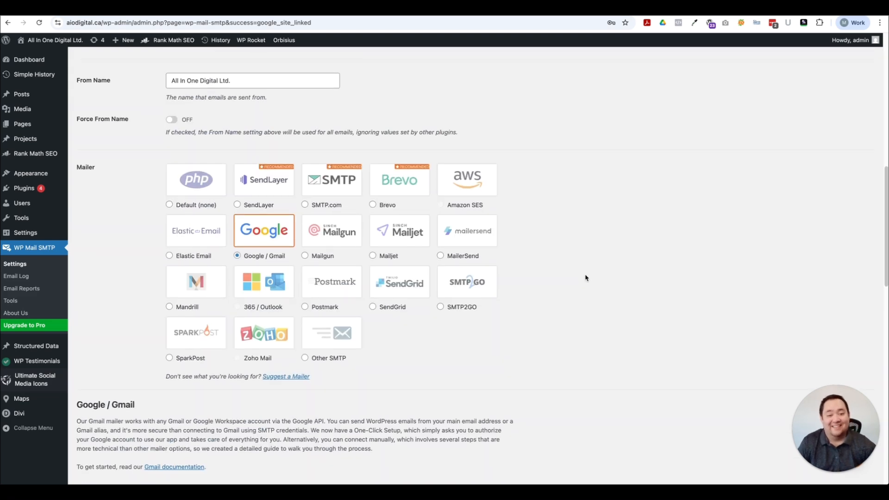
{"action": "left_click", "coordinate": [12, 301]}
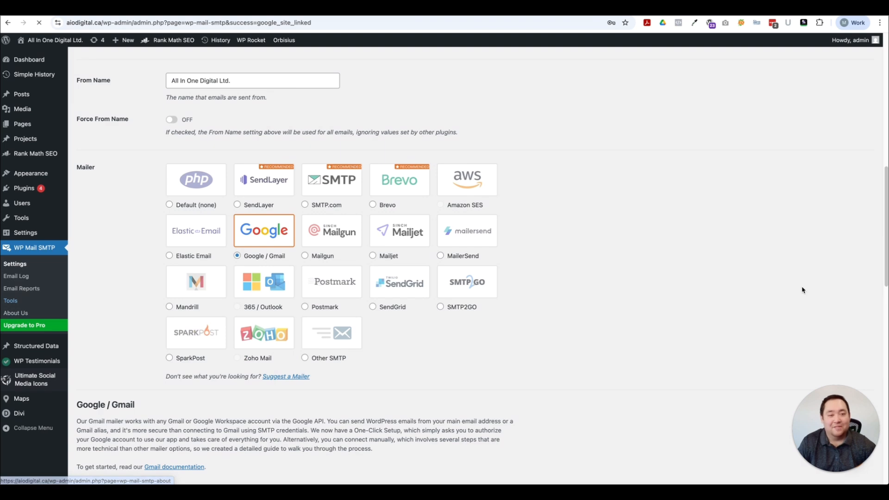
Step: Replace the Email Test recipient with the new company e-mail address and send the test email
{"action": "left_click", "coordinate": [178, 180]}
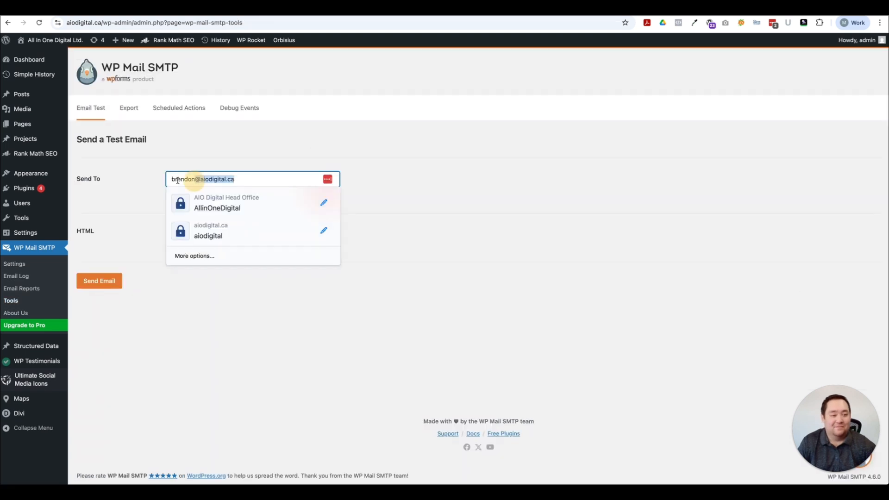
{"action": "left_click_drag", "start_coordinate": [178, 180], "coordinate": [53, 177]}
{"action": "type", "text": "email@"}
{"action": "key", "text": "BackSpace"}
{"action": "key", "text": "BackSpace"}
{"action": "key", "text": "BackSpace"}
{"action": "key", "text": "BackSpace"}
{"action": "key", "text": "BackSpace"}
{"action": "key", "text": "BackSpace"}
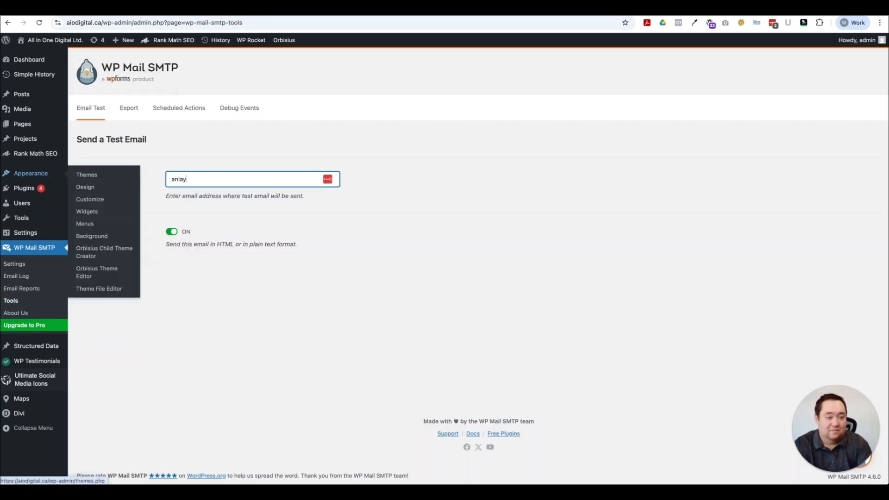
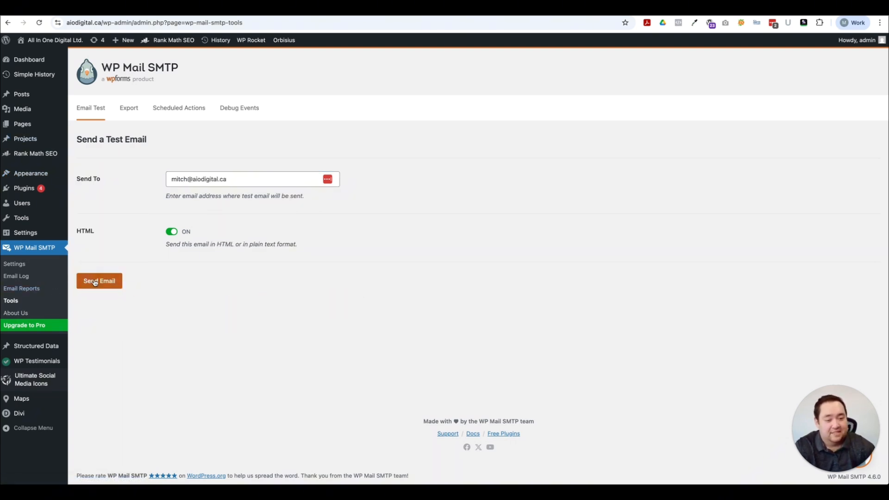
{"action": "left_click", "coordinate": [95, 281]}
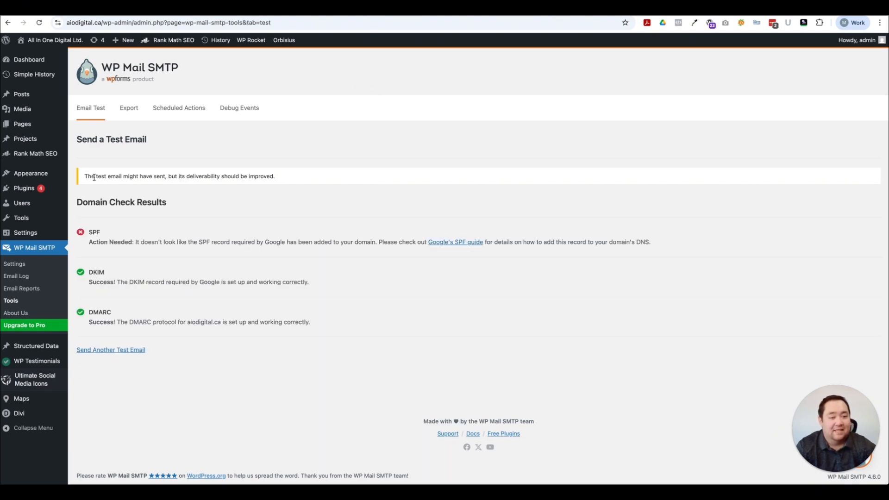
{"action": "left_click_drag", "start_coordinate": [88, 176], "coordinate": [283, 177]}
{"action": "left_click", "coordinate": [311, 207]}
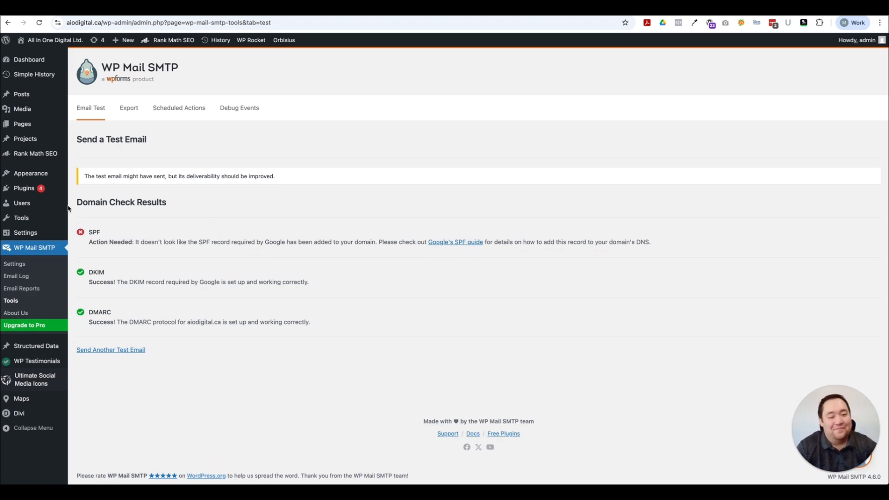
{"action": "left_click_drag", "start_coordinate": [75, 204], "coordinate": [198, 204]}
{"action": "left_click", "coordinate": [198, 205]}
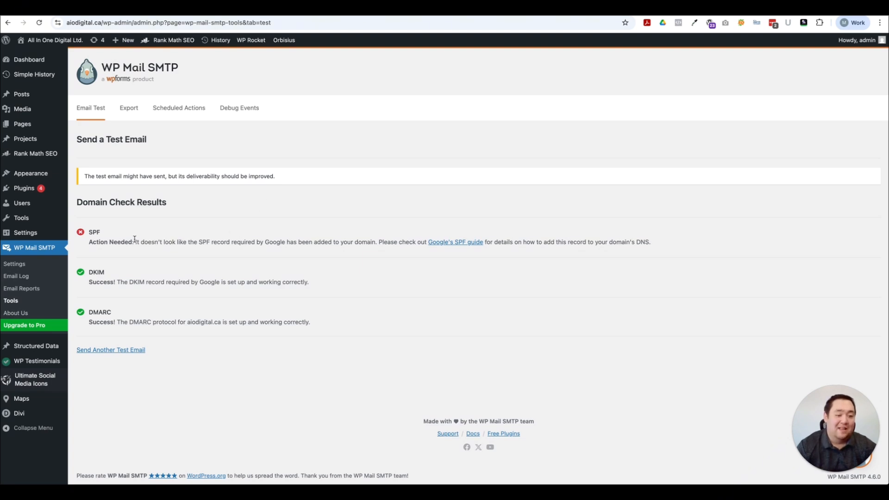
{"action": "left_click_drag", "start_coordinate": [90, 242], "coordinate": [680, 248]}
{"action": "left_click", "coordinate": [680, 249]}
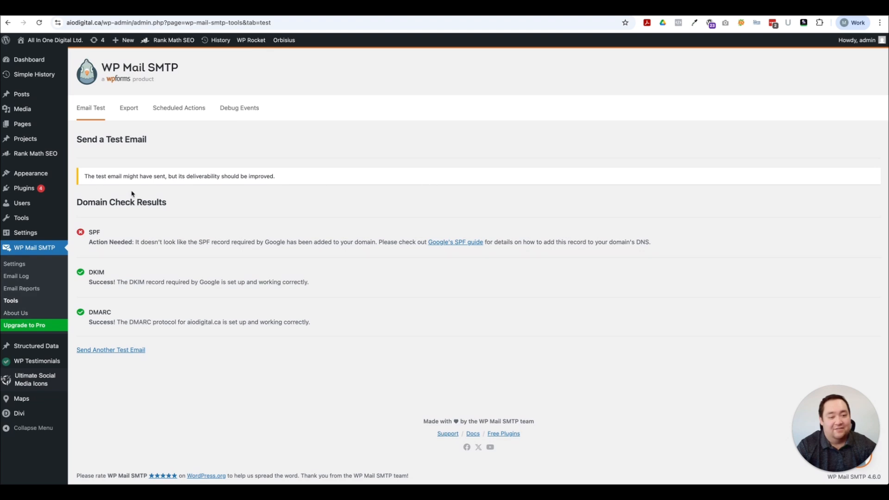
{"action": "left_click_drag", "start_coordinate": [84, 177], "coordinate": [313, 179]}
{"action": "left_click", "coordinate": [310, 161]}
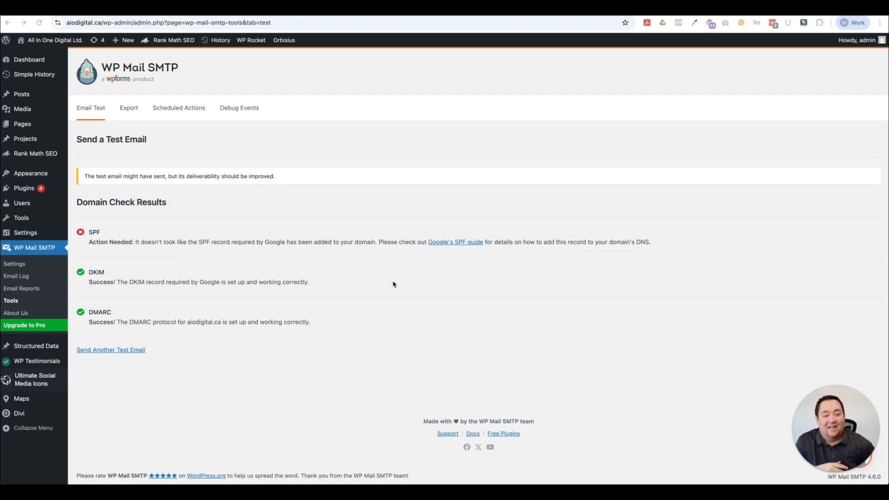
{"action": "left_click", "coordinate": [41, 251]}
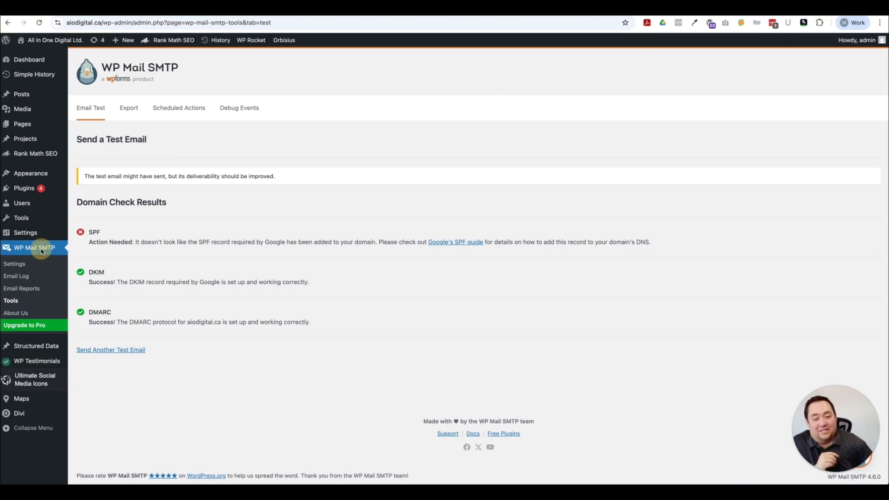
Step: Go to Add Plugins, open the zip upload file picker, then cancel without uploading
{"action": "mouse_move", "coordinate": [28, 188]}
{"action": "left_click", "coordinate": [90, 202]}
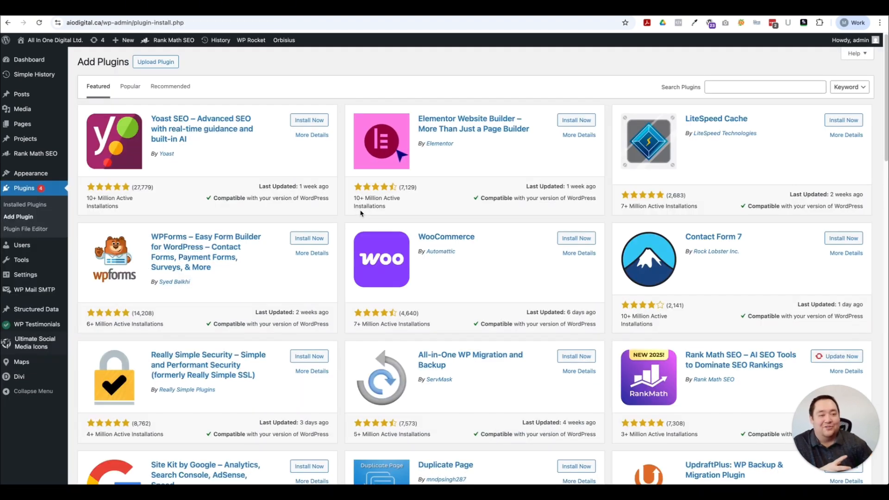
{"action": "left_click", "coordinate": [783, 87]}
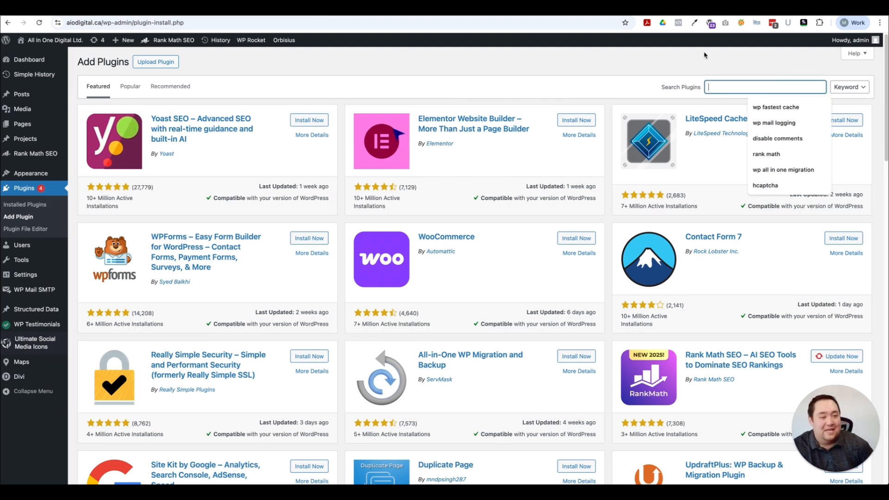
{"action": "left_click", "coordinate": [154, 62]}
{"action": "left_click", "coordinate": [426, 145]}
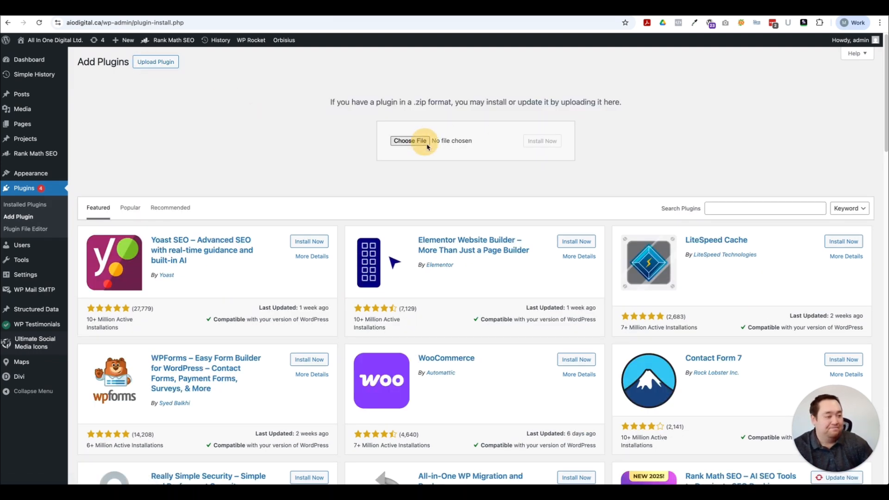
{"action": "left_click", "coordinate": [708, 401]}
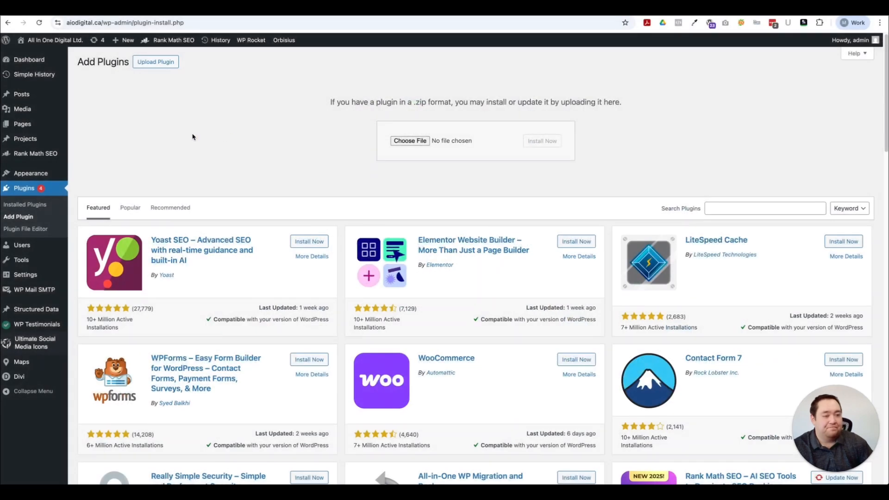
Step: Search for 'wp mail logging', then install and activate the WP Mail Logging plugin
{"action": "left_click", "coordinate": [784, 208]}
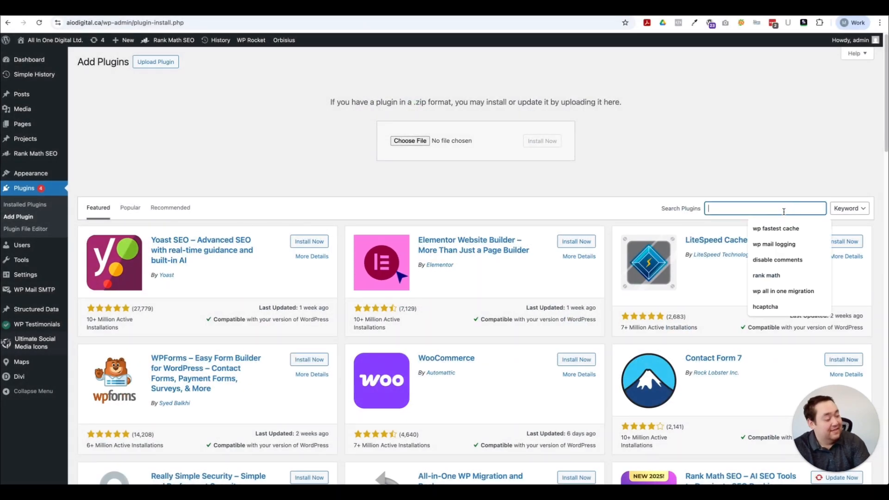
{"action": "type", "text": "wp mail logging"}
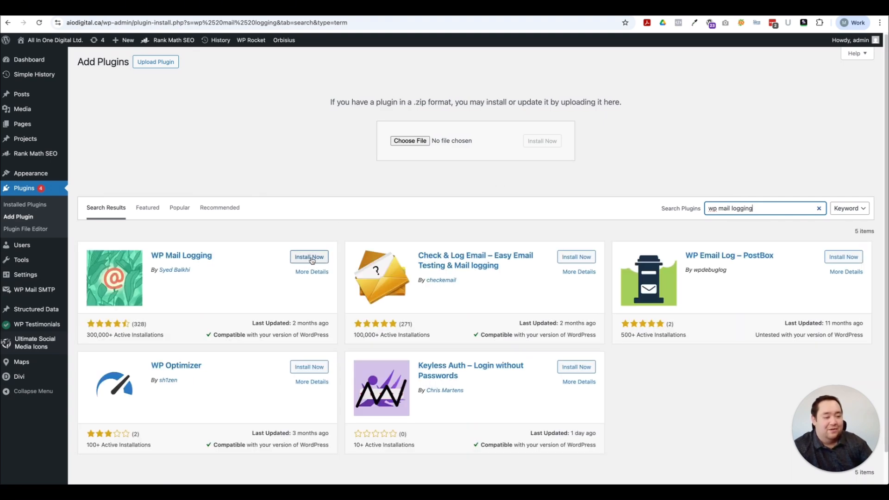
{"action": "left_click", "coordinate": [310, 257]}
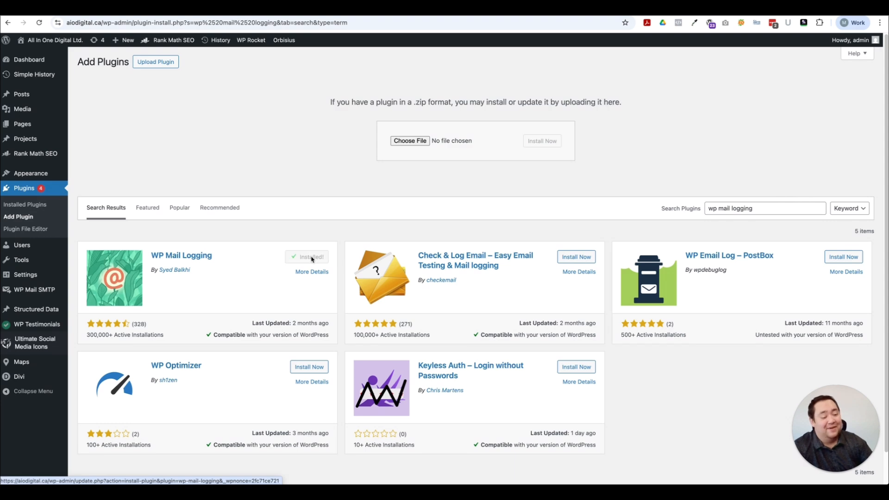
{"action": "left_click", "coordinate": [312, 257]}
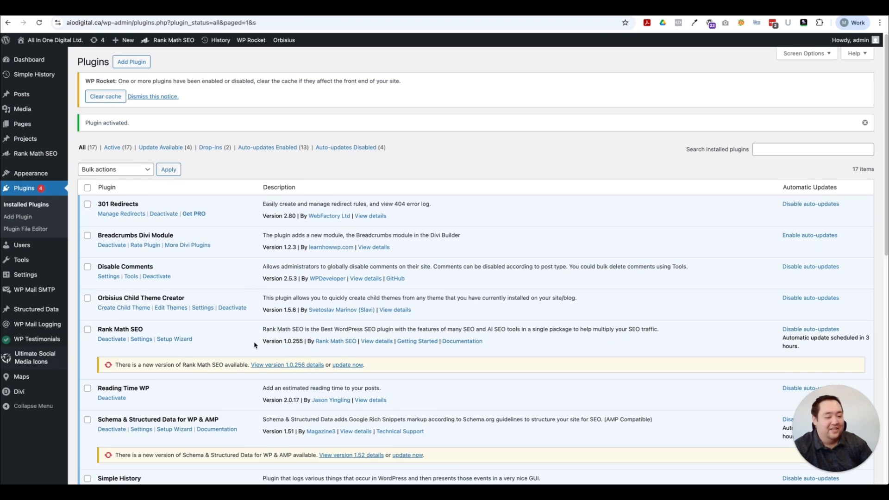
Step: Open the WP Mail Logging Email Log from the sidebar, showing no emails yet
{"action": "scroll", "coordinate": [254, 342], "scroll_direction": "down", "scroll_amount": 3}
{"action": "scroll", "coordinate": [253, 332], "scroll_direction": "down", "scroll_amount": 5}
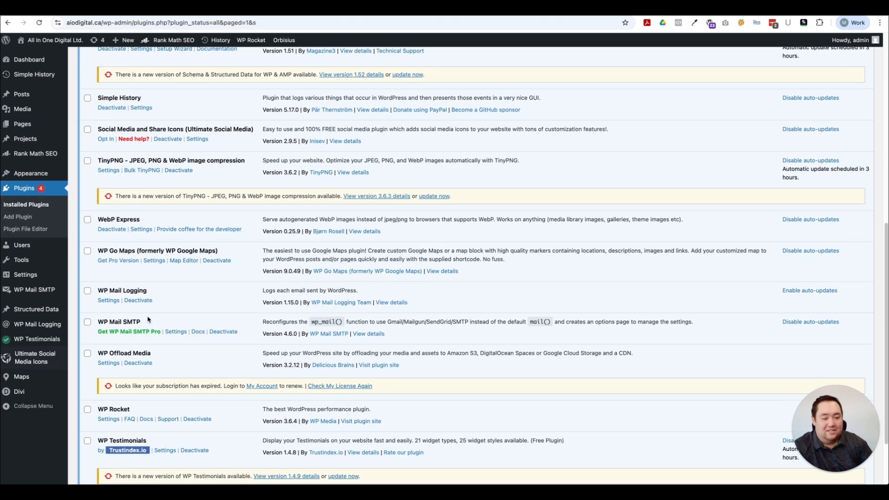
{"action": "mouse_move", "coordinate": [10, 326]}
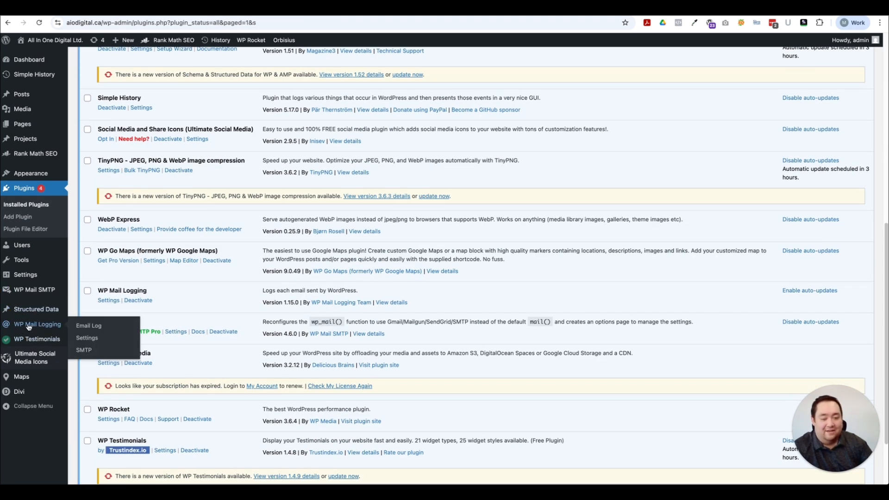
{"action": "left_click", "coordinate": [82, 327]}
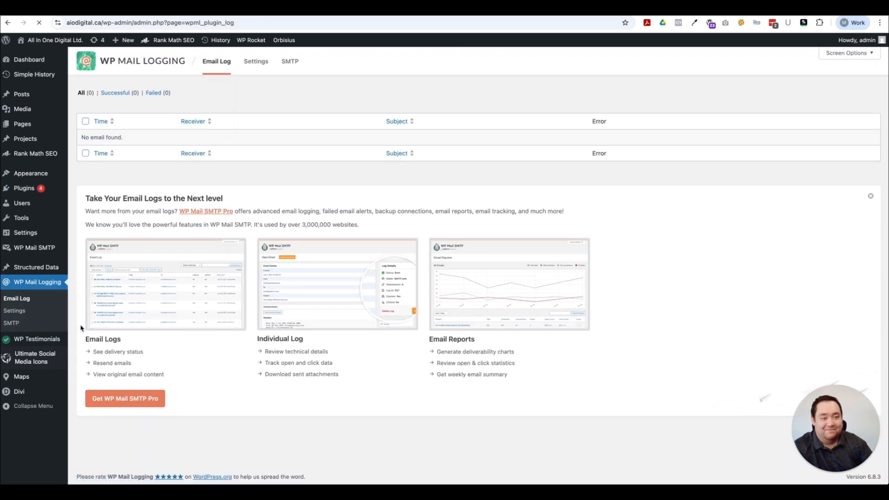